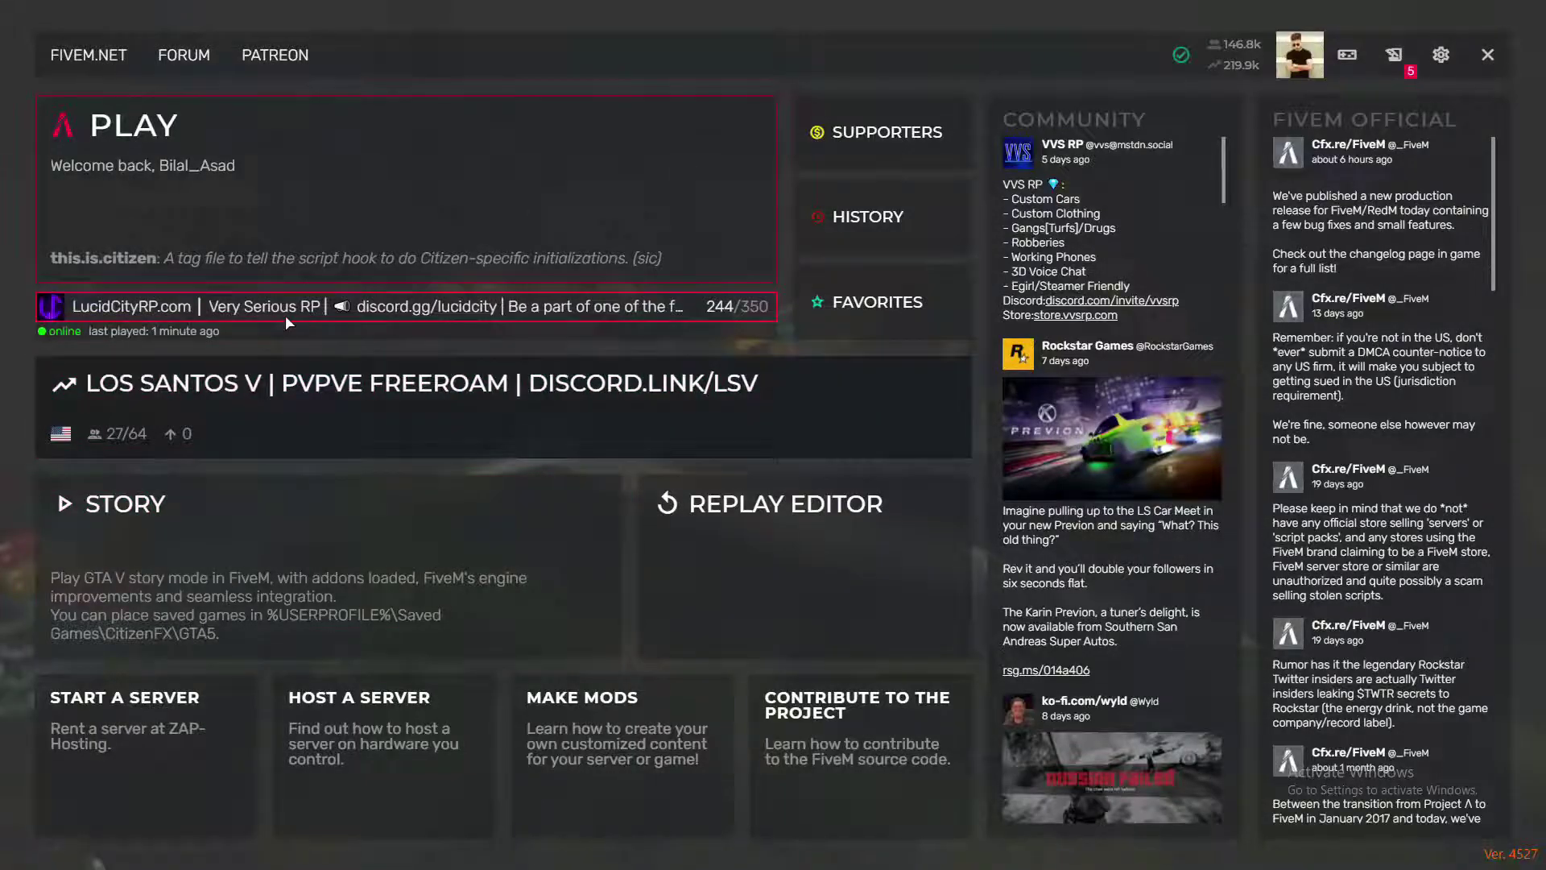
# Try joining the Lucid City RP server and dismiss the 'Connection failed' message.
pyautogui.click(286, 317)
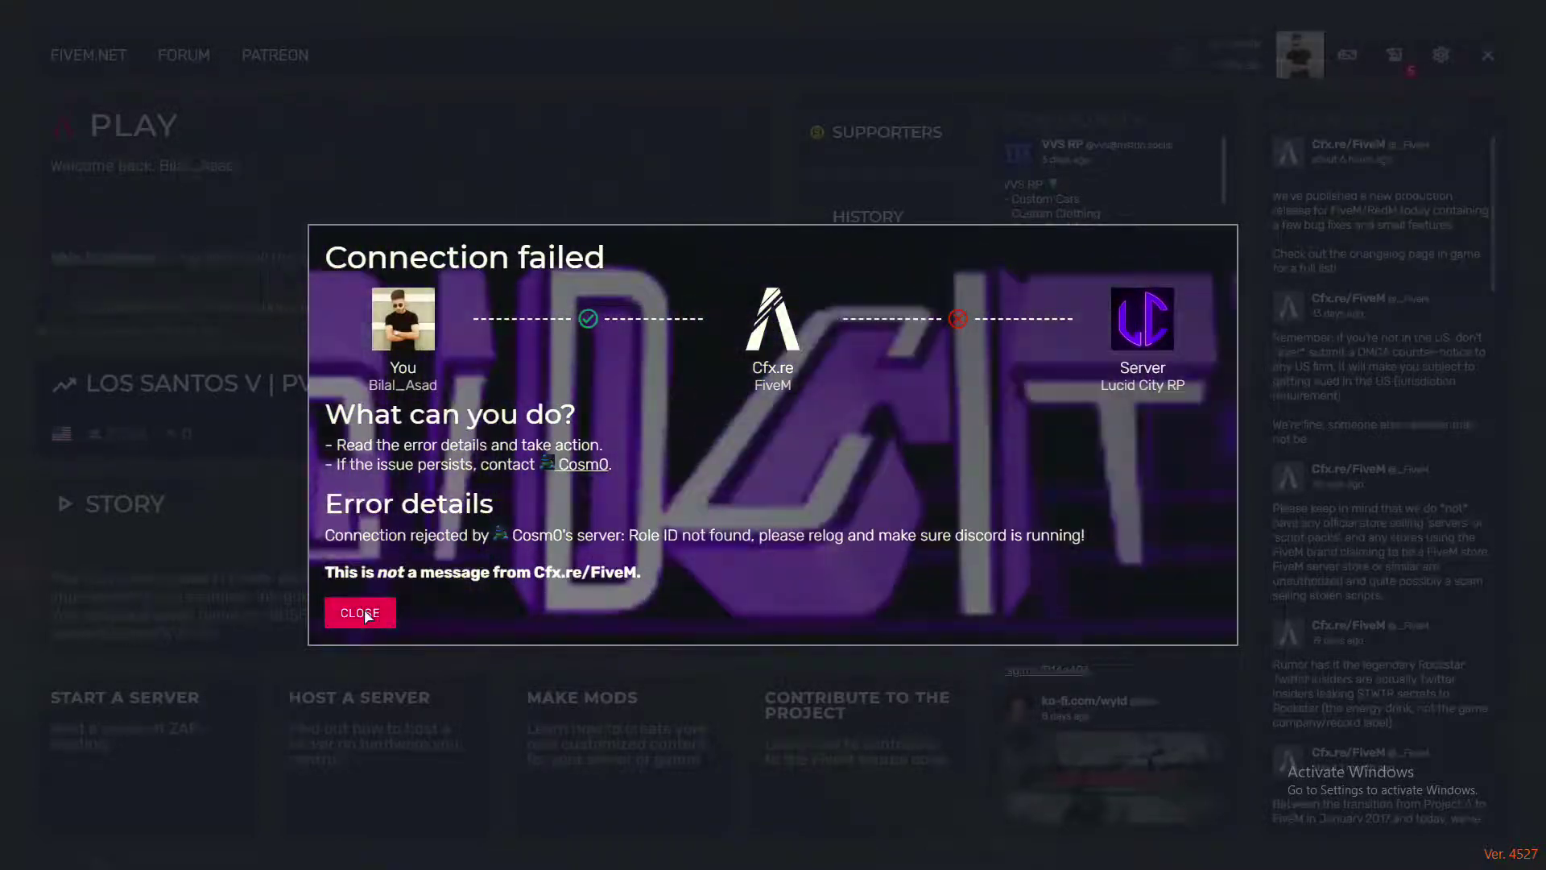
pyautogui.click(365, 614)
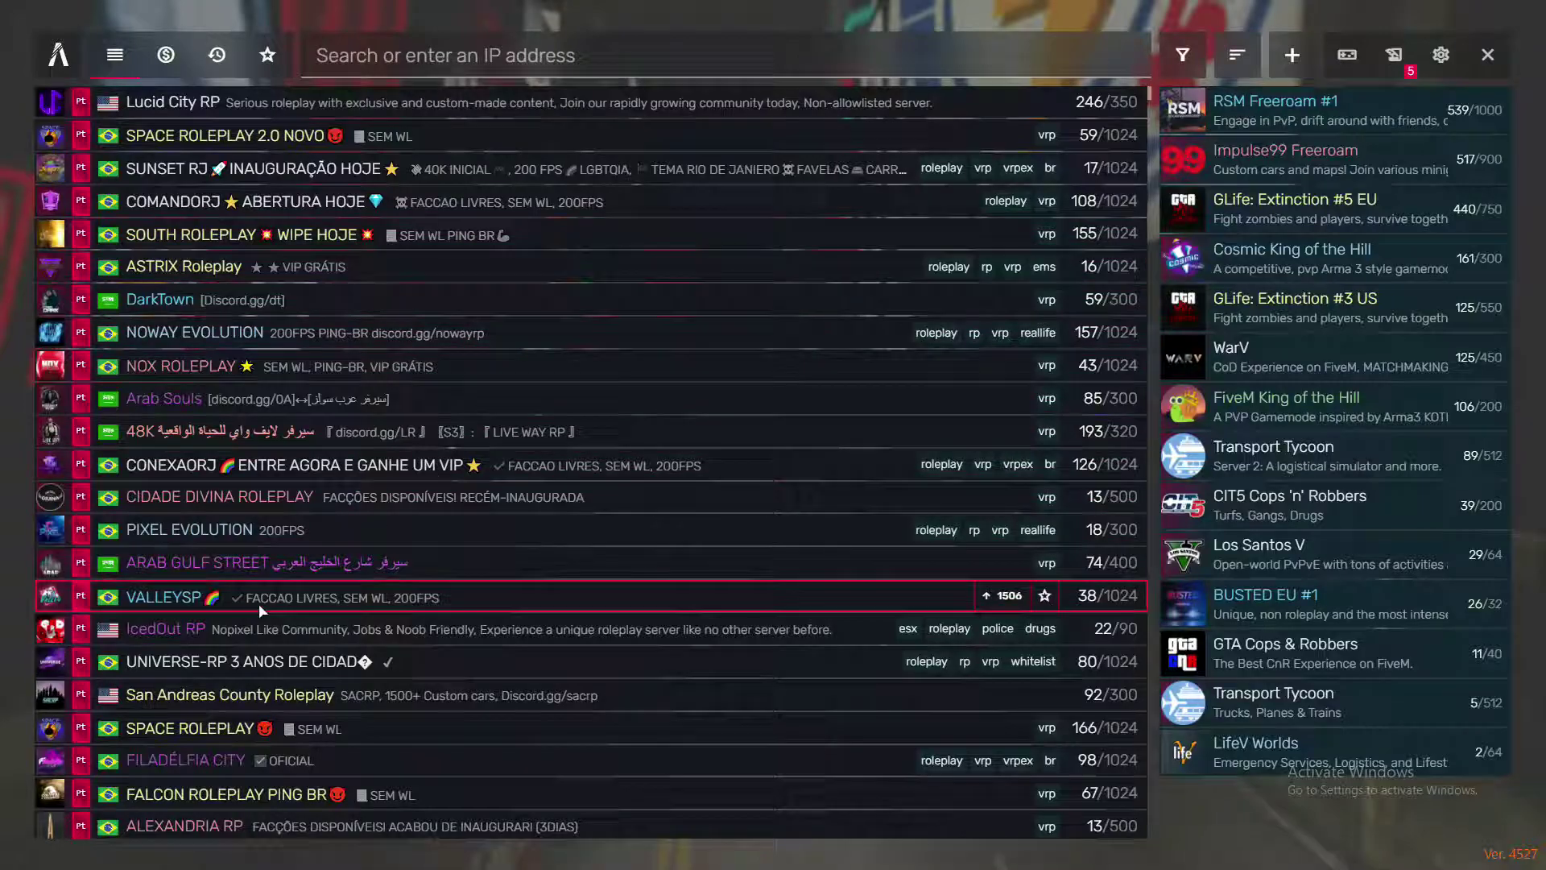
# Find VVS RP in the server list, open its details and connect to it.
pyautogui.scroll(-3, 262, 612)
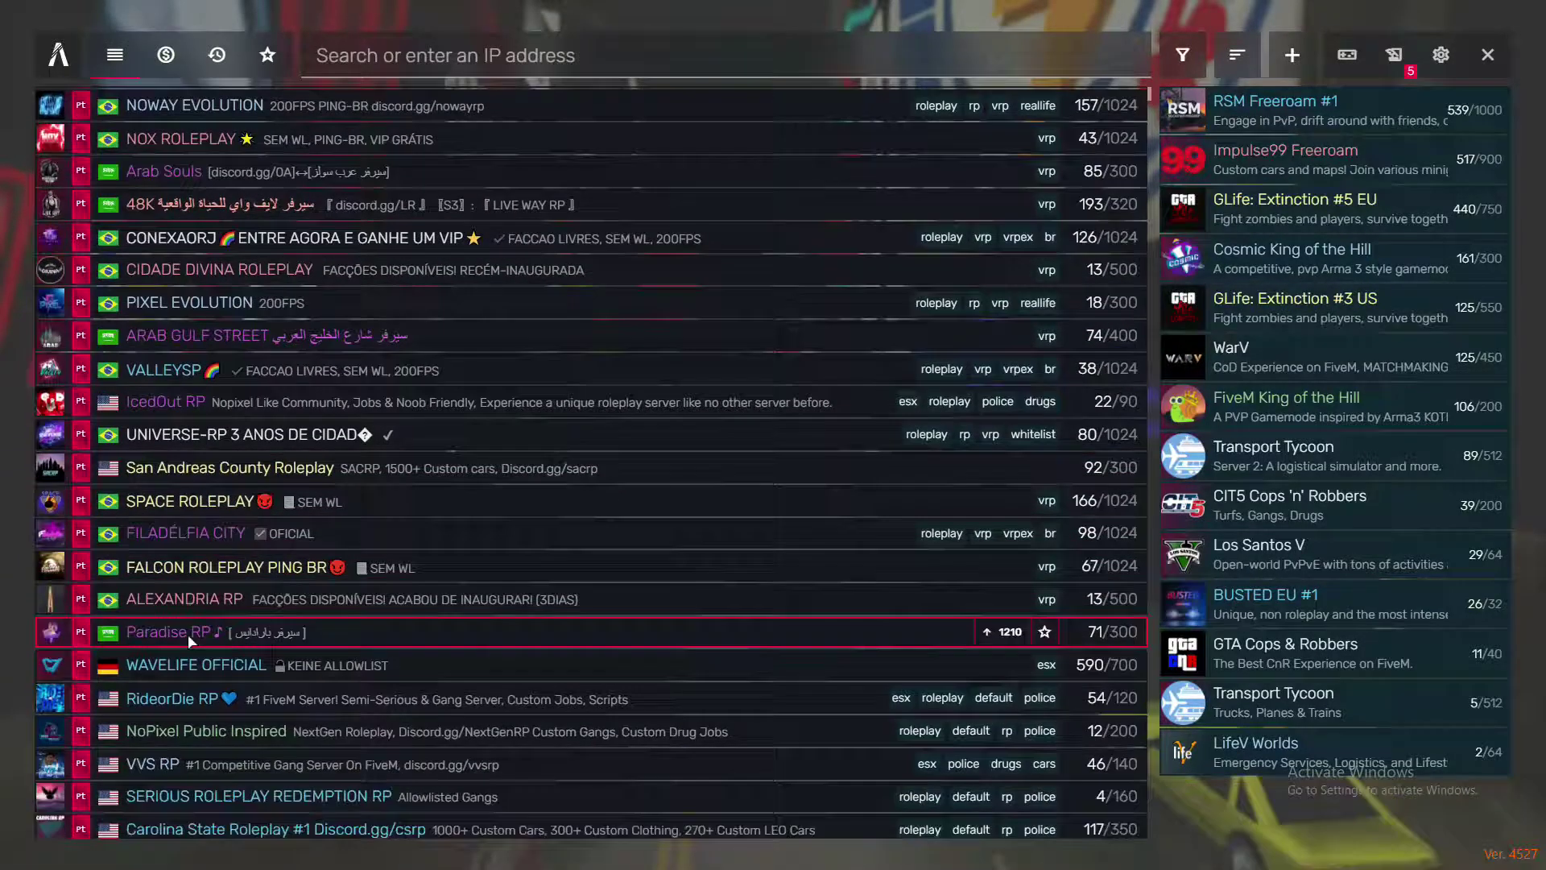
pyautogui.click(156, 747)
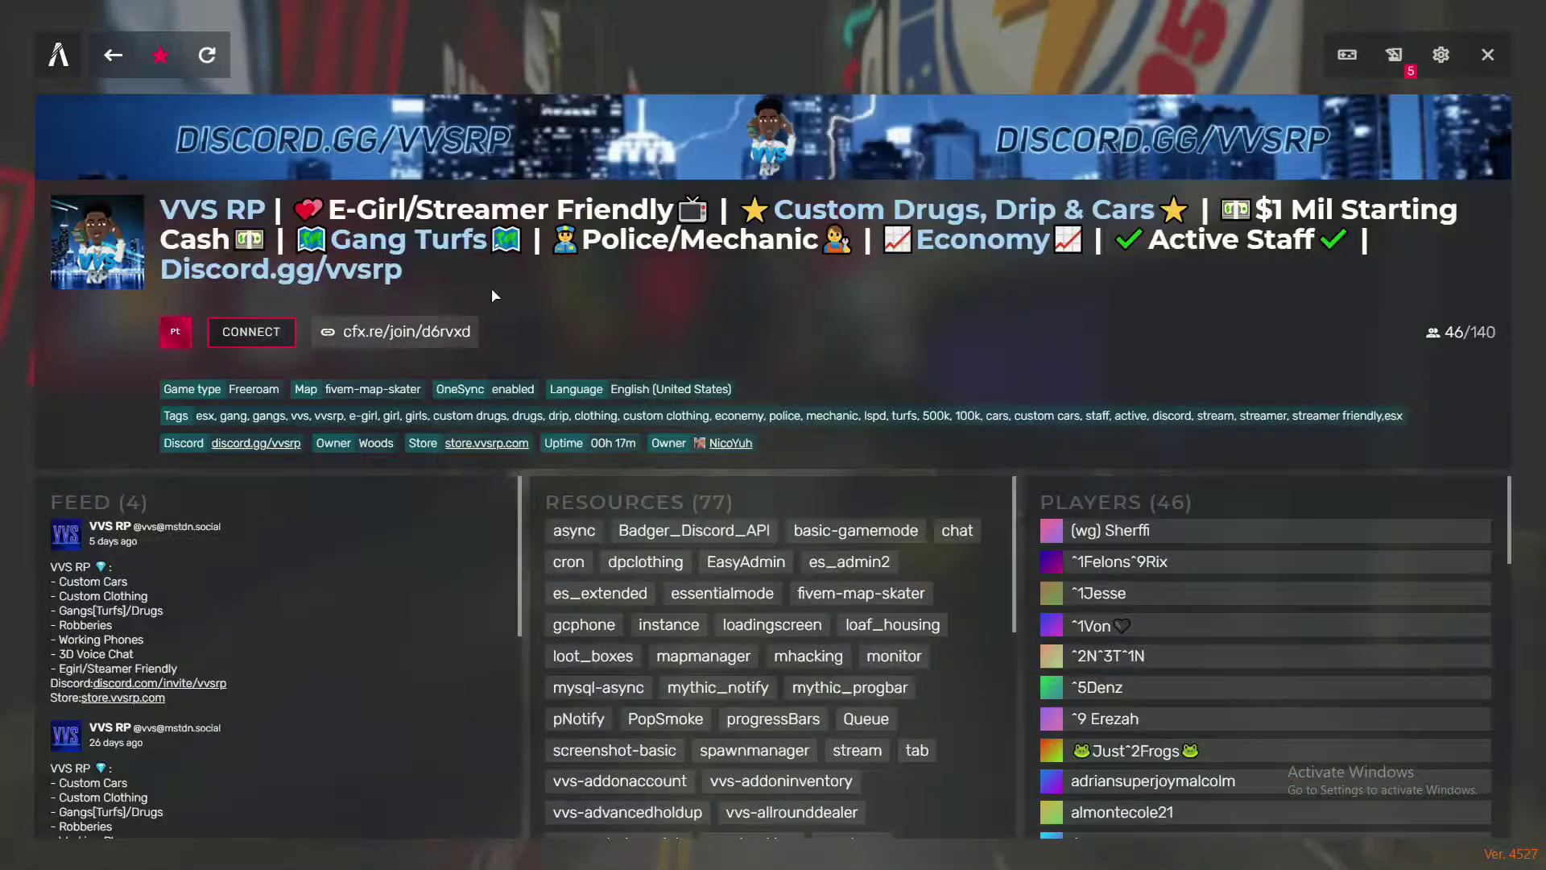
pyautogui.click(264, 343)
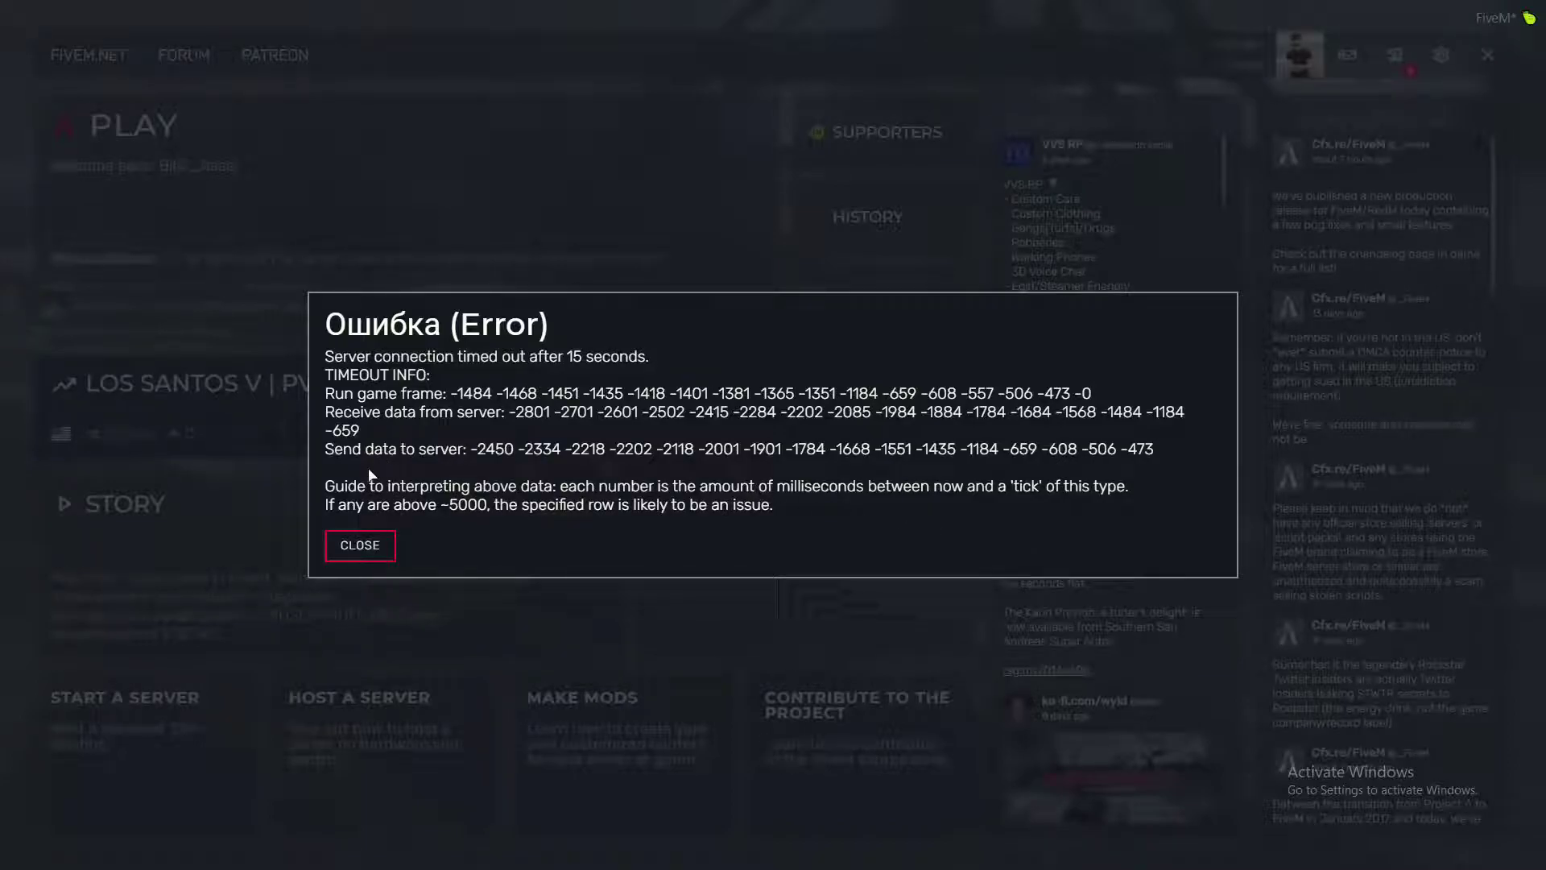
# Close the connection timed-out error and cancel the pending reconnect.
pyautogui.click(377, 543)
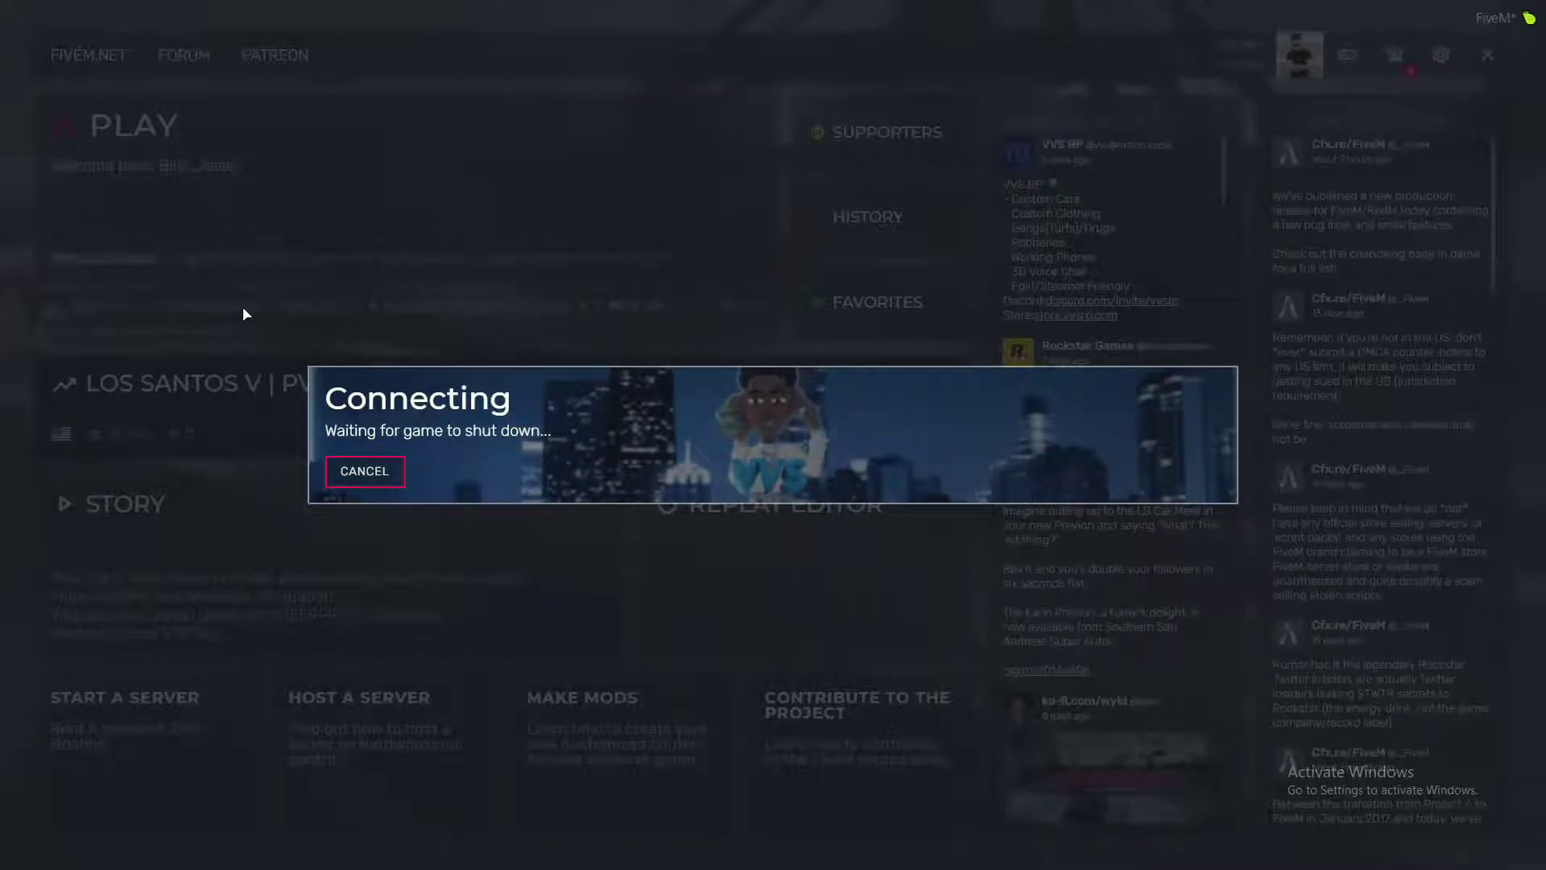
pyautogui.click(341, 473)
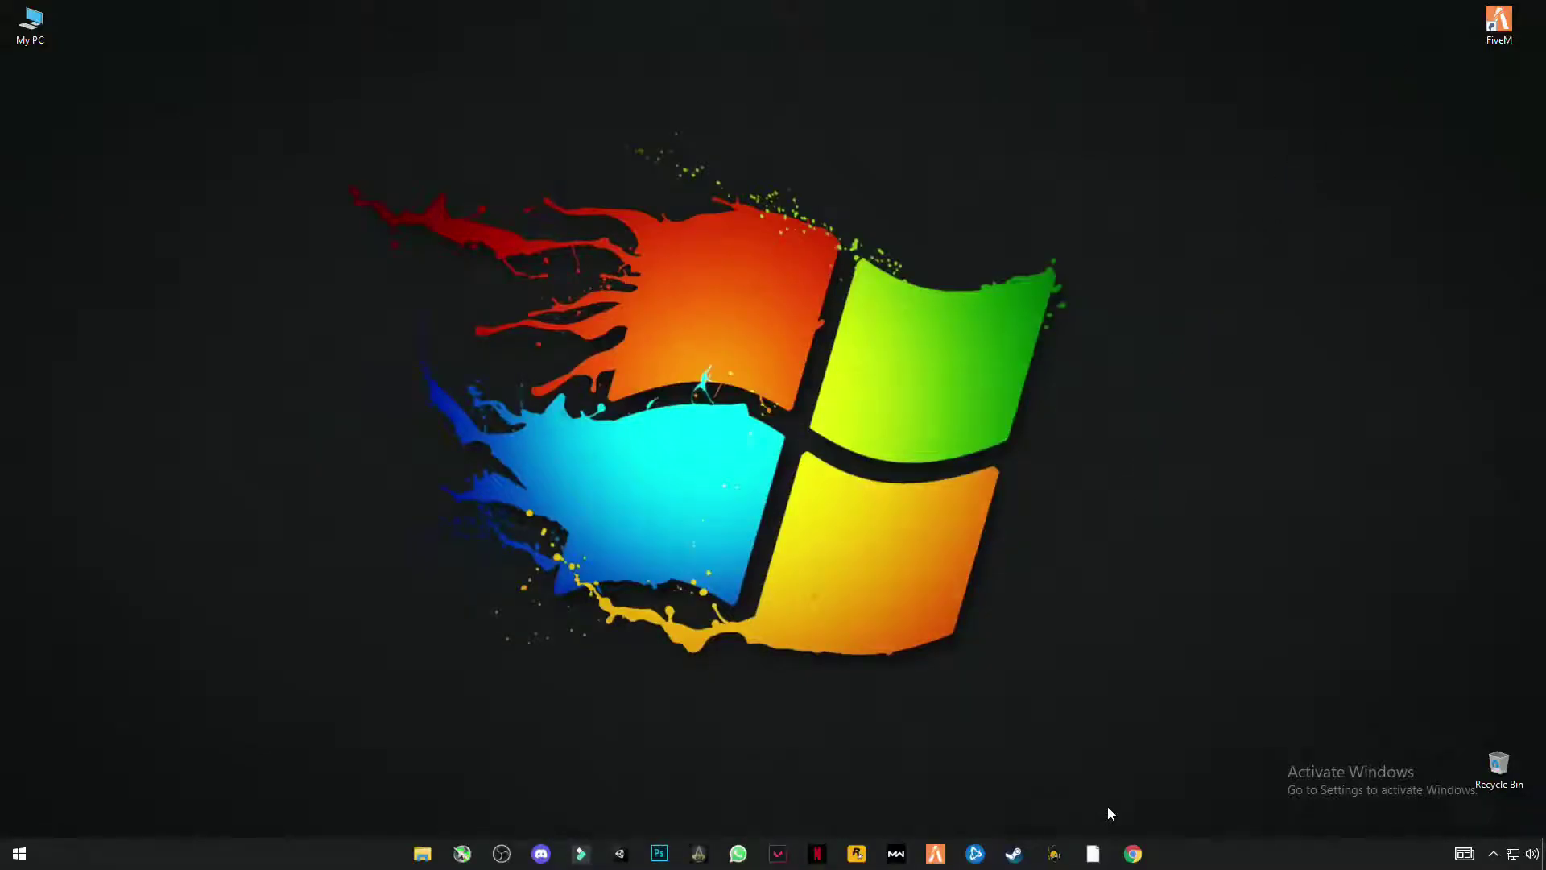
# Extract the FiveM Application data files archive in Downloads with Extract Here.
pyautogui.click(423, 856)
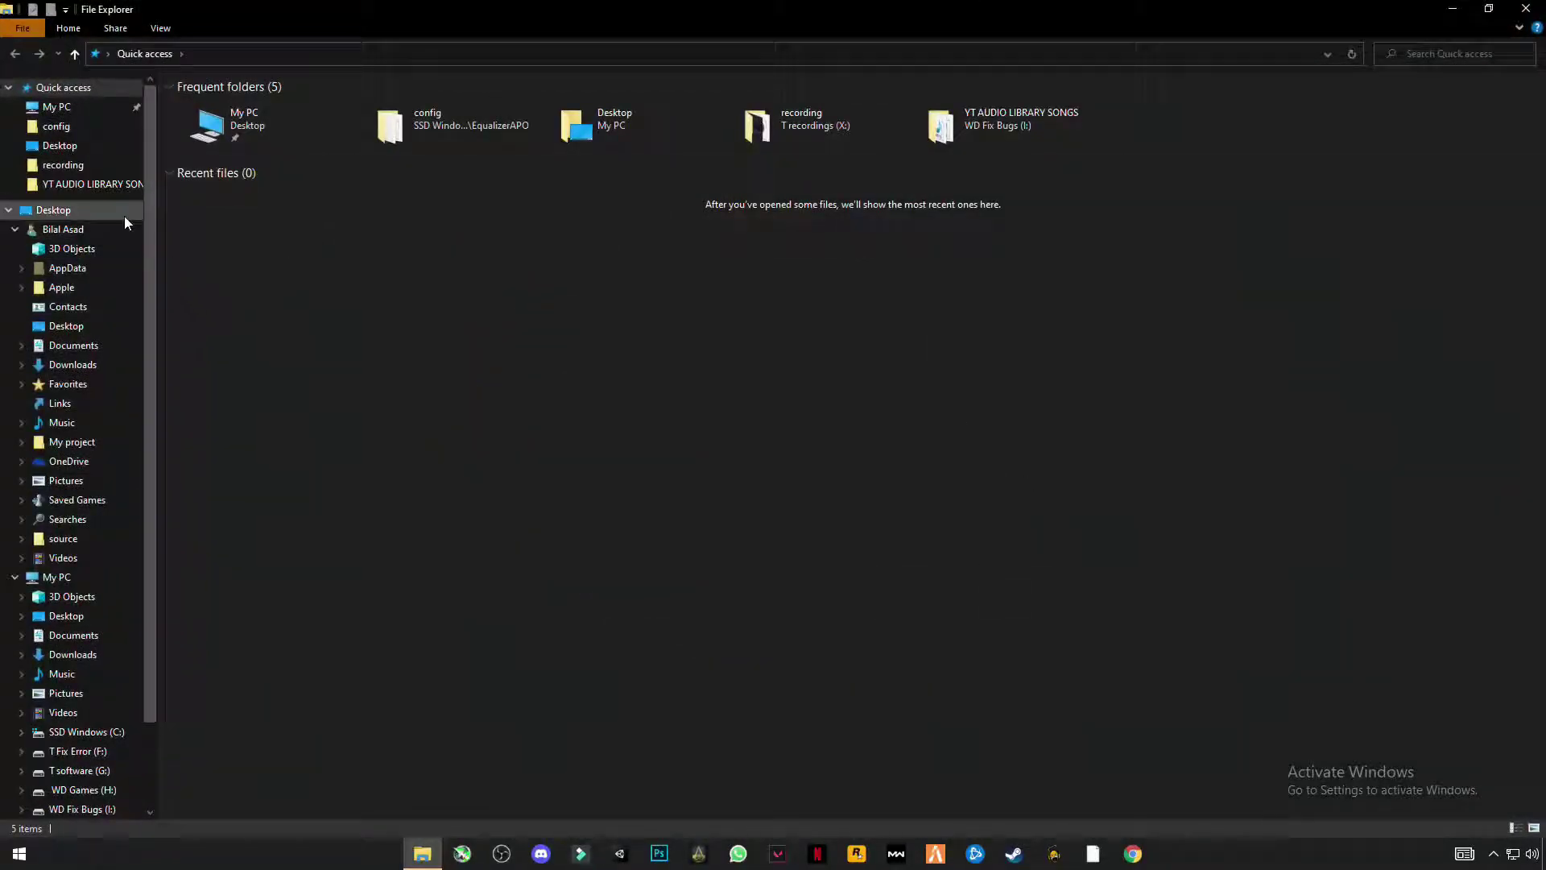
pyautogui.click(78, 367)
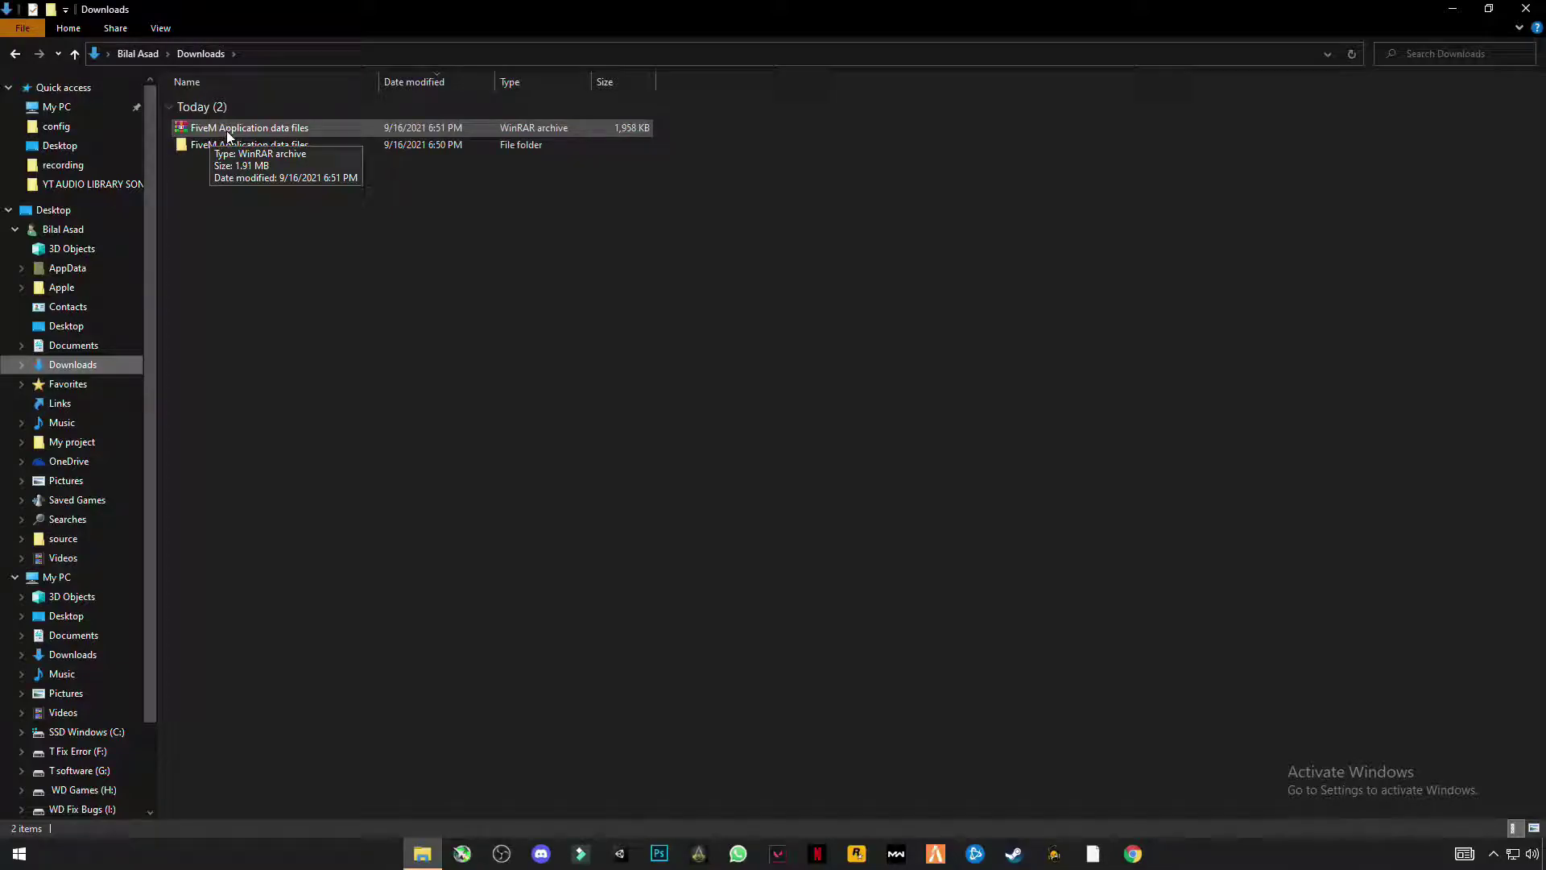
pyautogui.rightClick(288, 136)
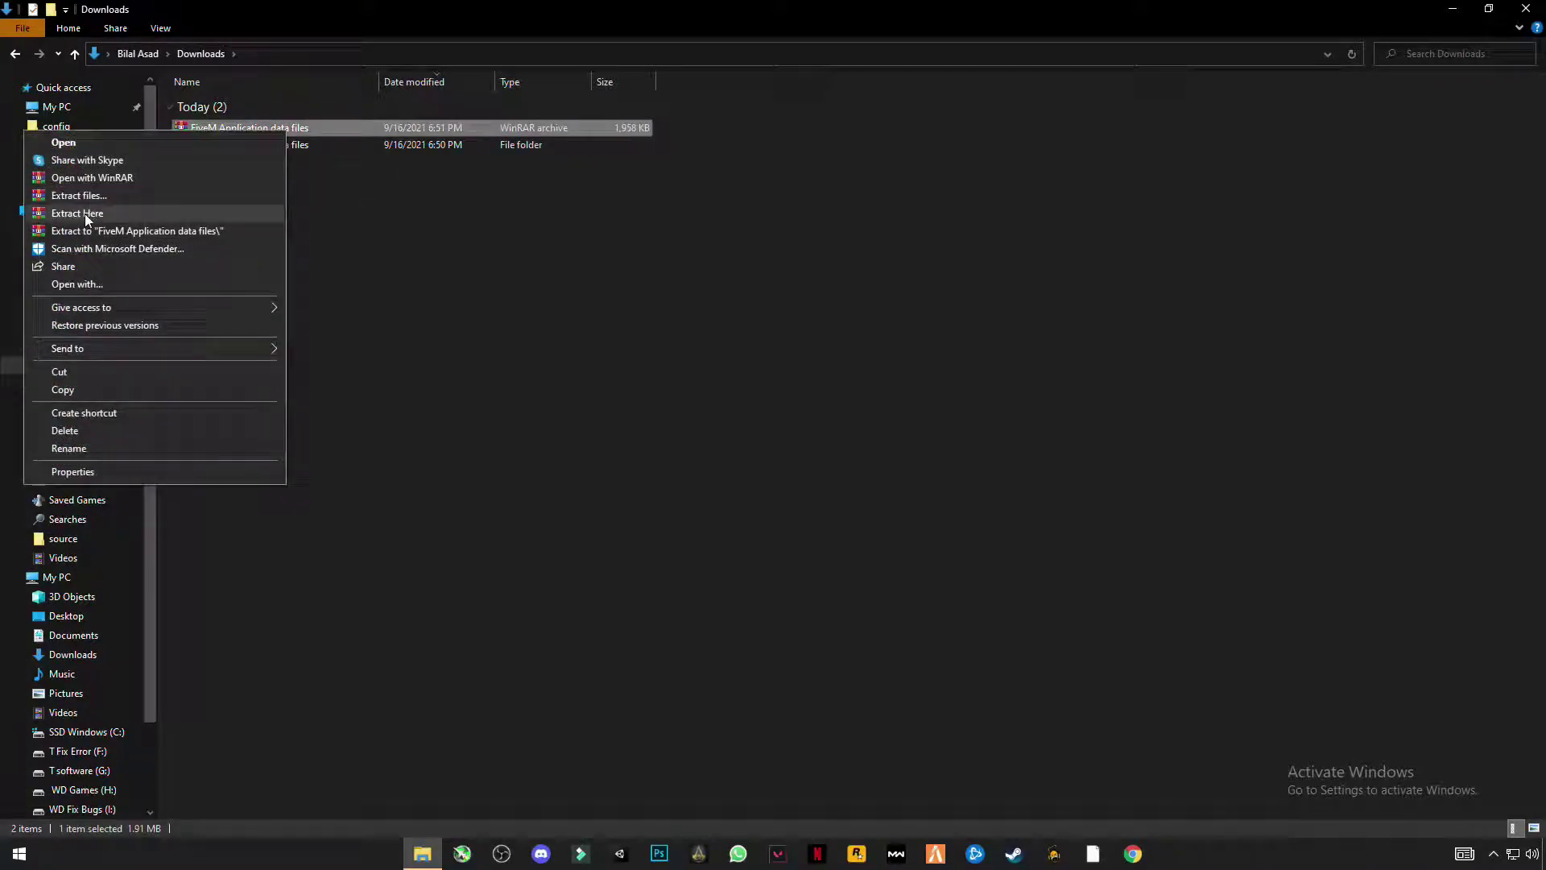
pyautogui.click(84, 214)
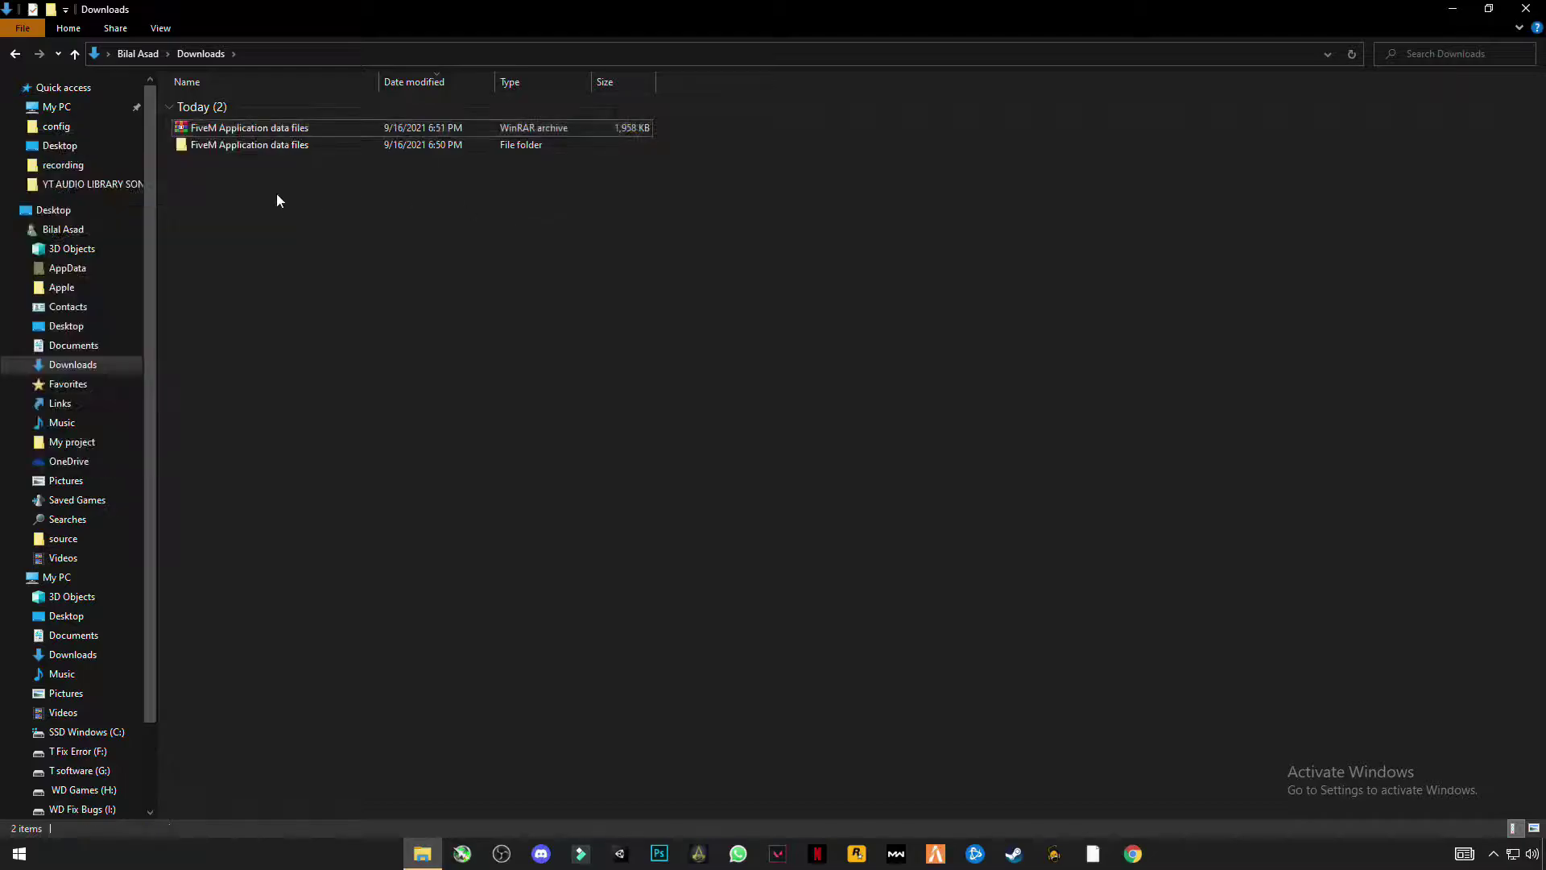
# Copy all 28 files from the extracted FiveM Application data files folder.
pyautogui.doubleClick(219, 150)
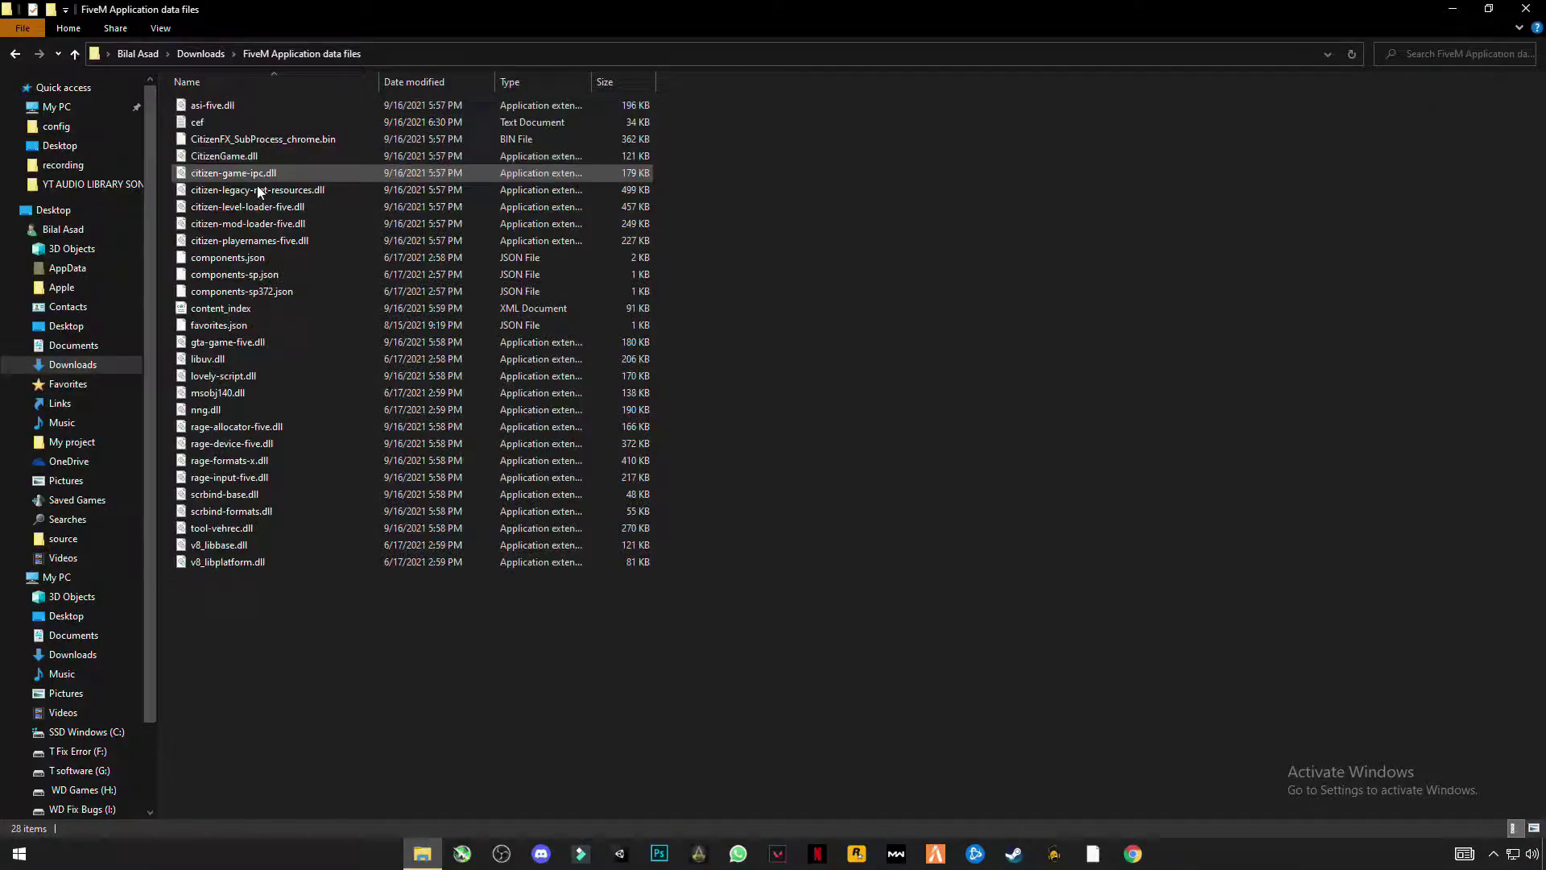
pyautogui.moveTo(373, 703); pyautogui.dragTo(203, 109)
pyautogui.rightClick(239, 148)
pyautogui.click(38, 337)
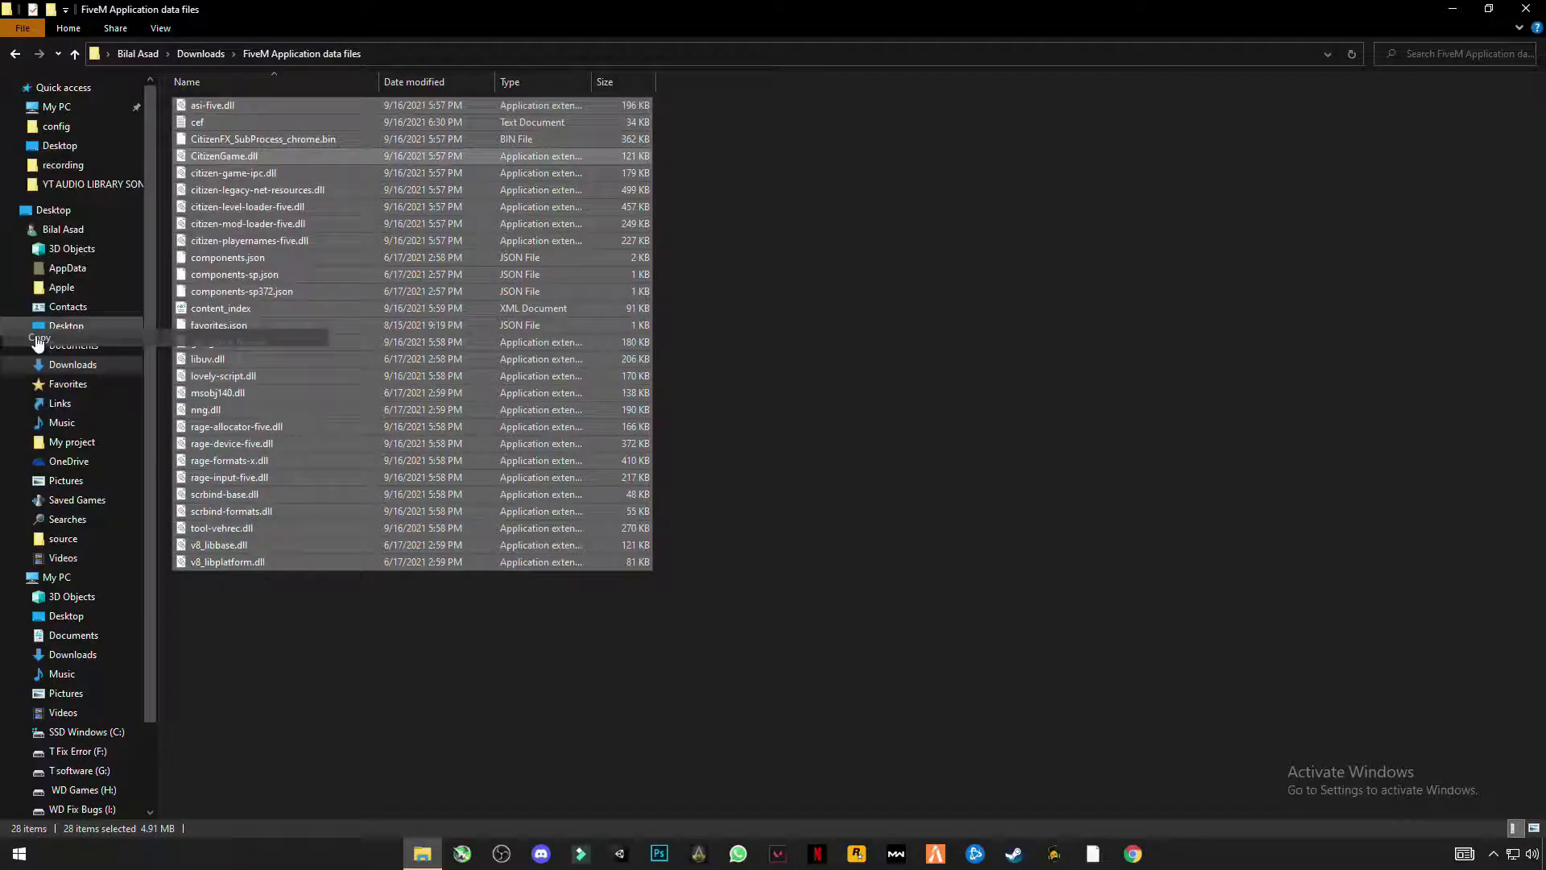
pyautogui.click(1453, 8)
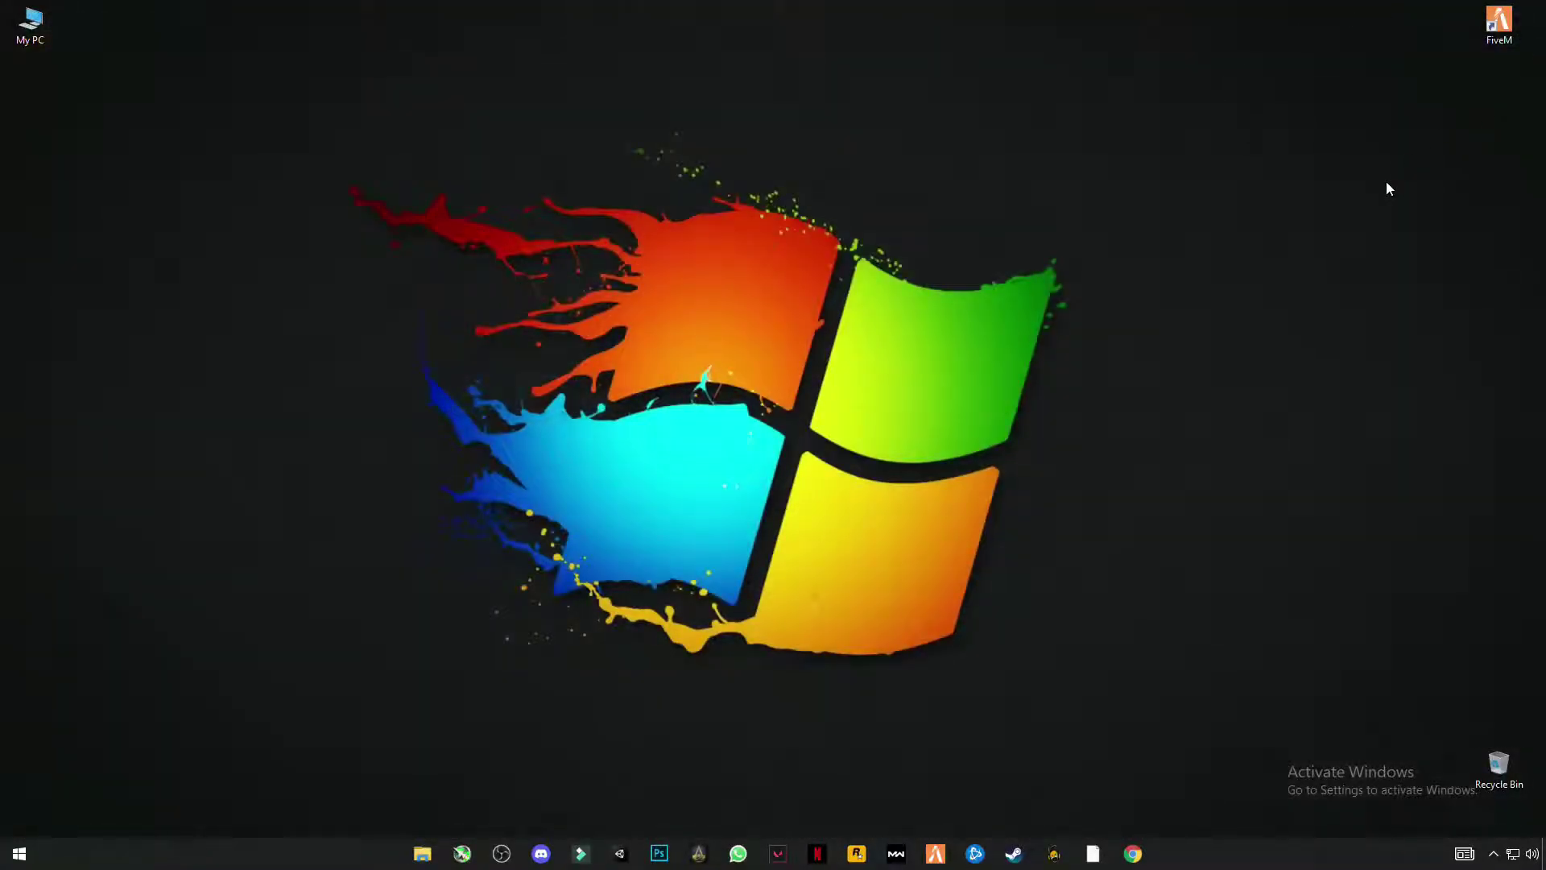
# Paste the 28 files into AppData\Local\FiveM\FiveM Application Data, replacing same-named files.
pyautogui.rightClick(1494, 30)
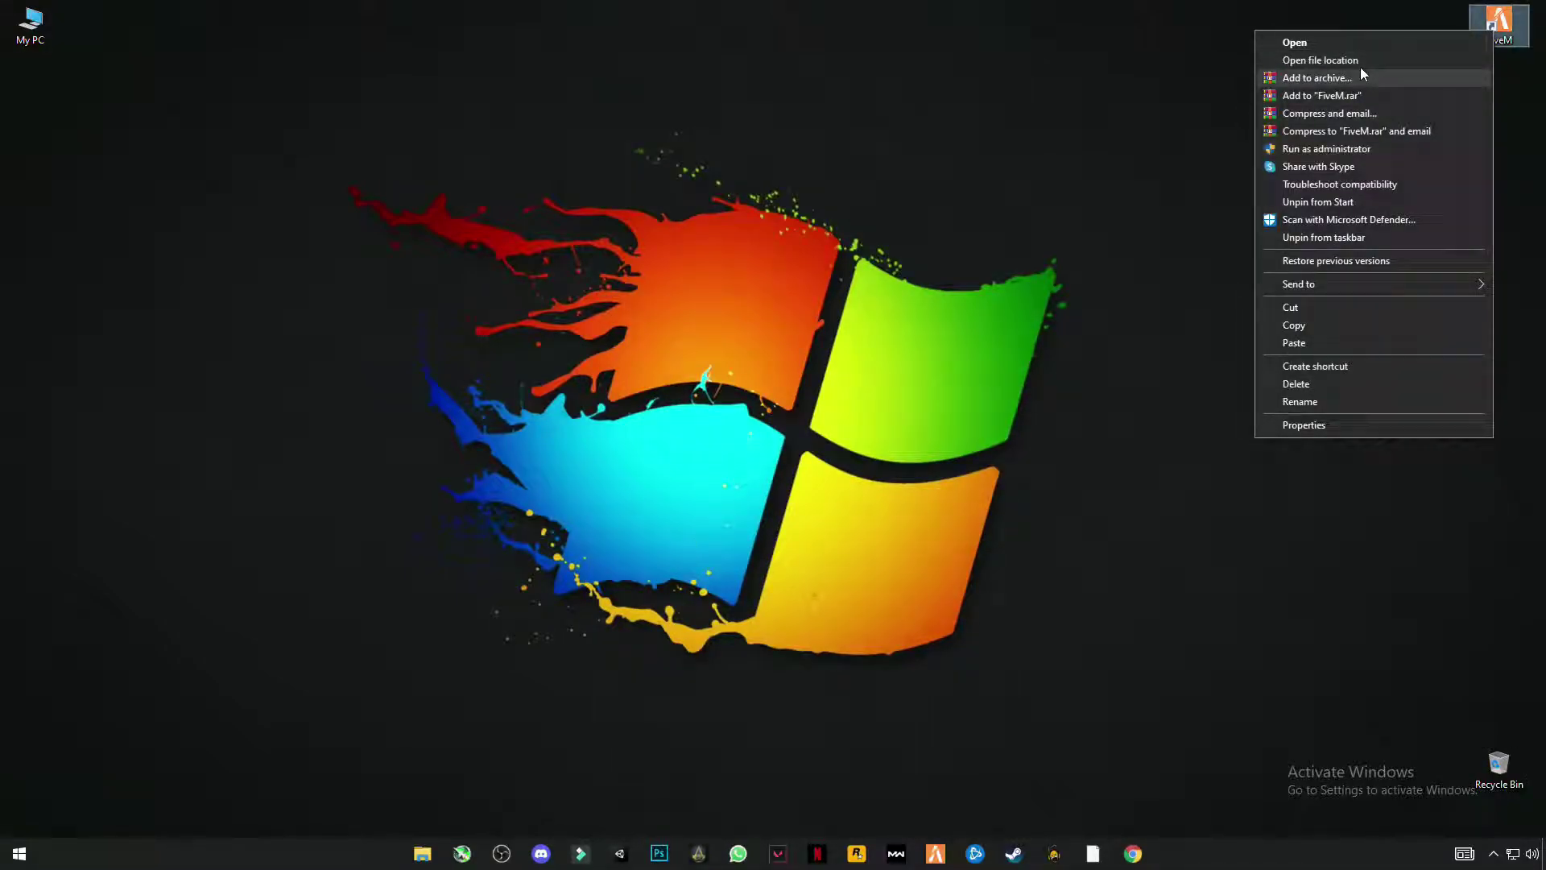
pyautogui.click(1317, 62)
pyautogui.click(201, 107)
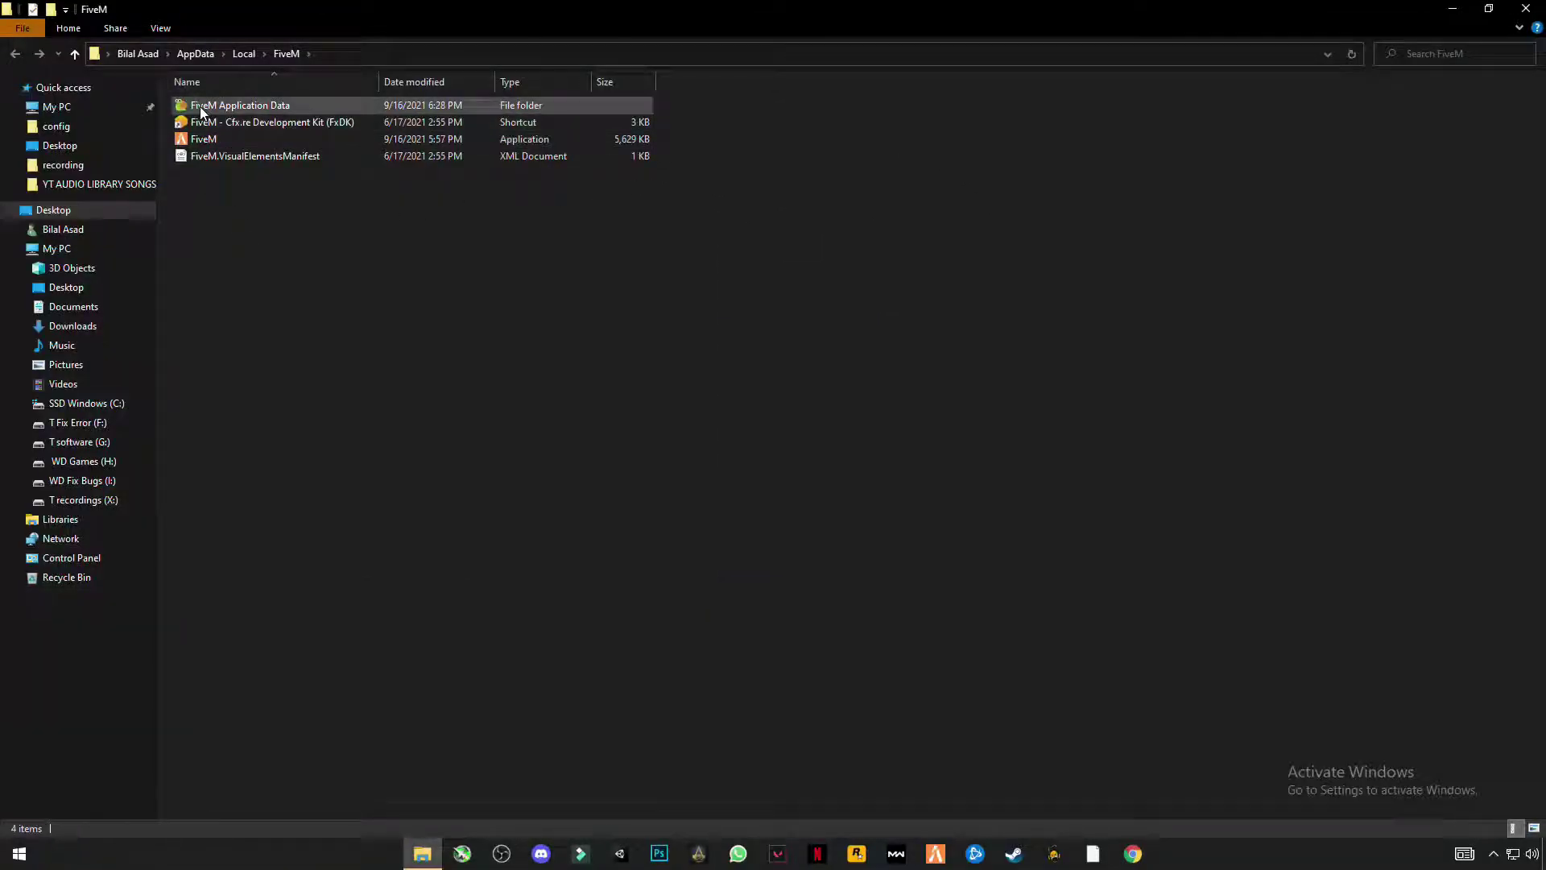
pyautogui.doubleClick(240, 109)
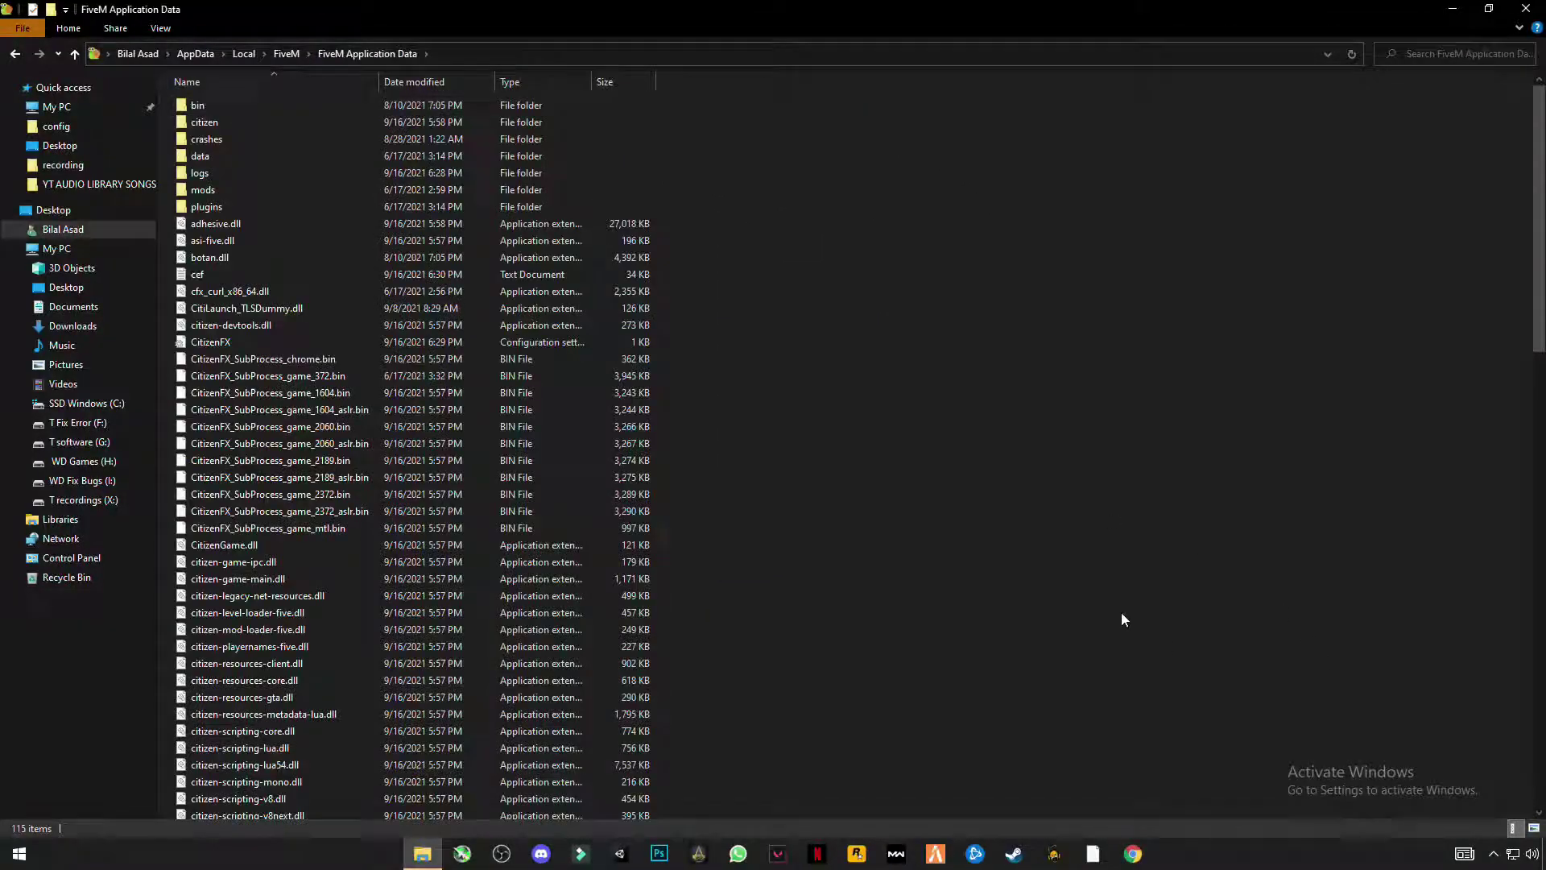
pyautogui.rightClick(979, 336)
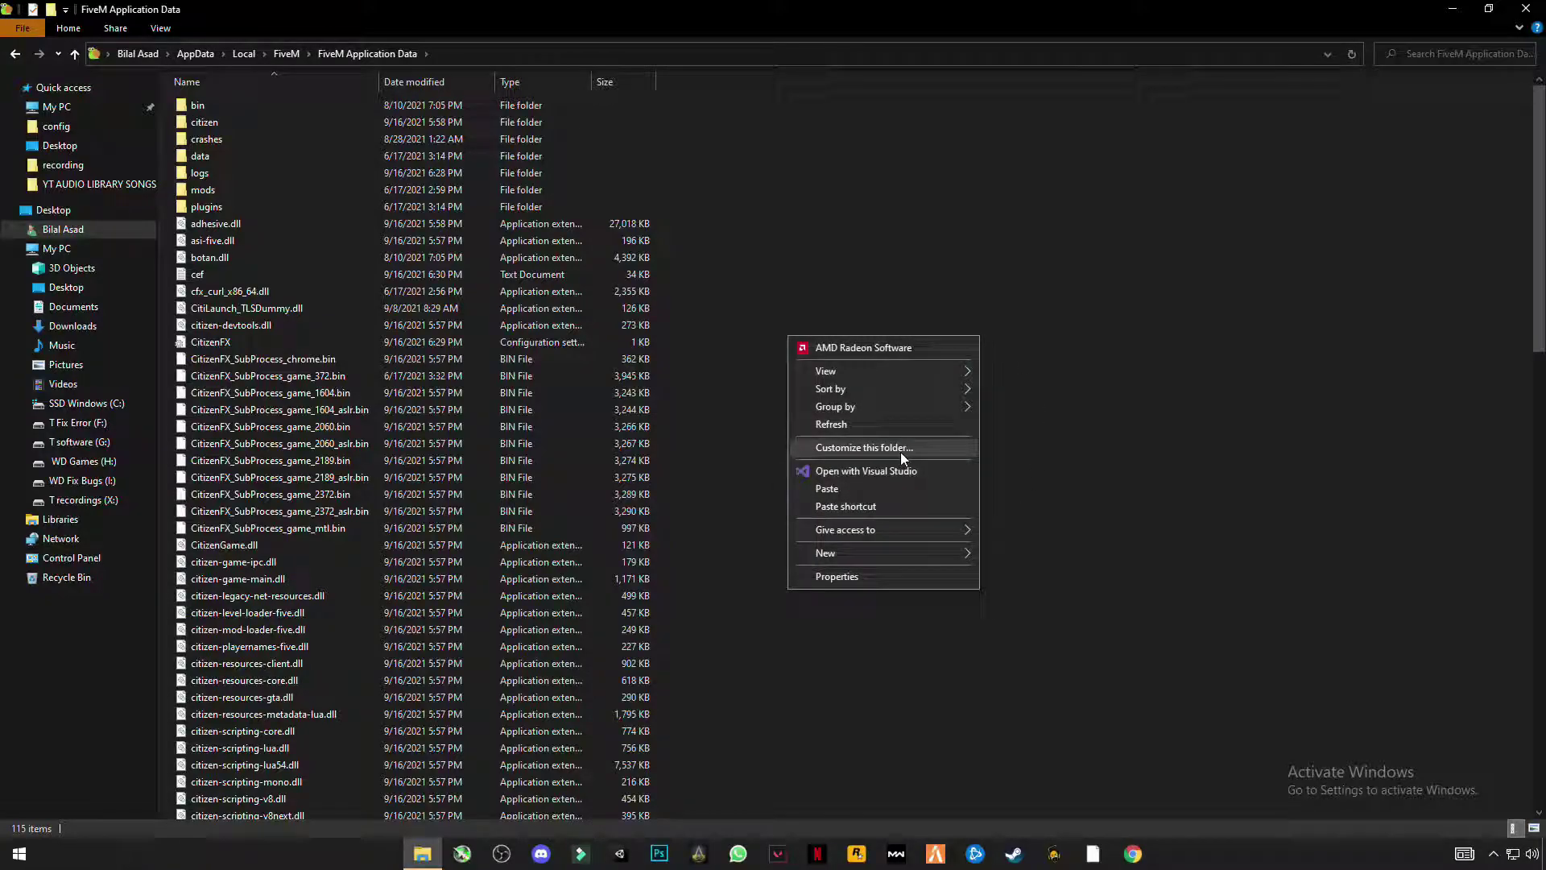
pyautogui.click(892, 495)
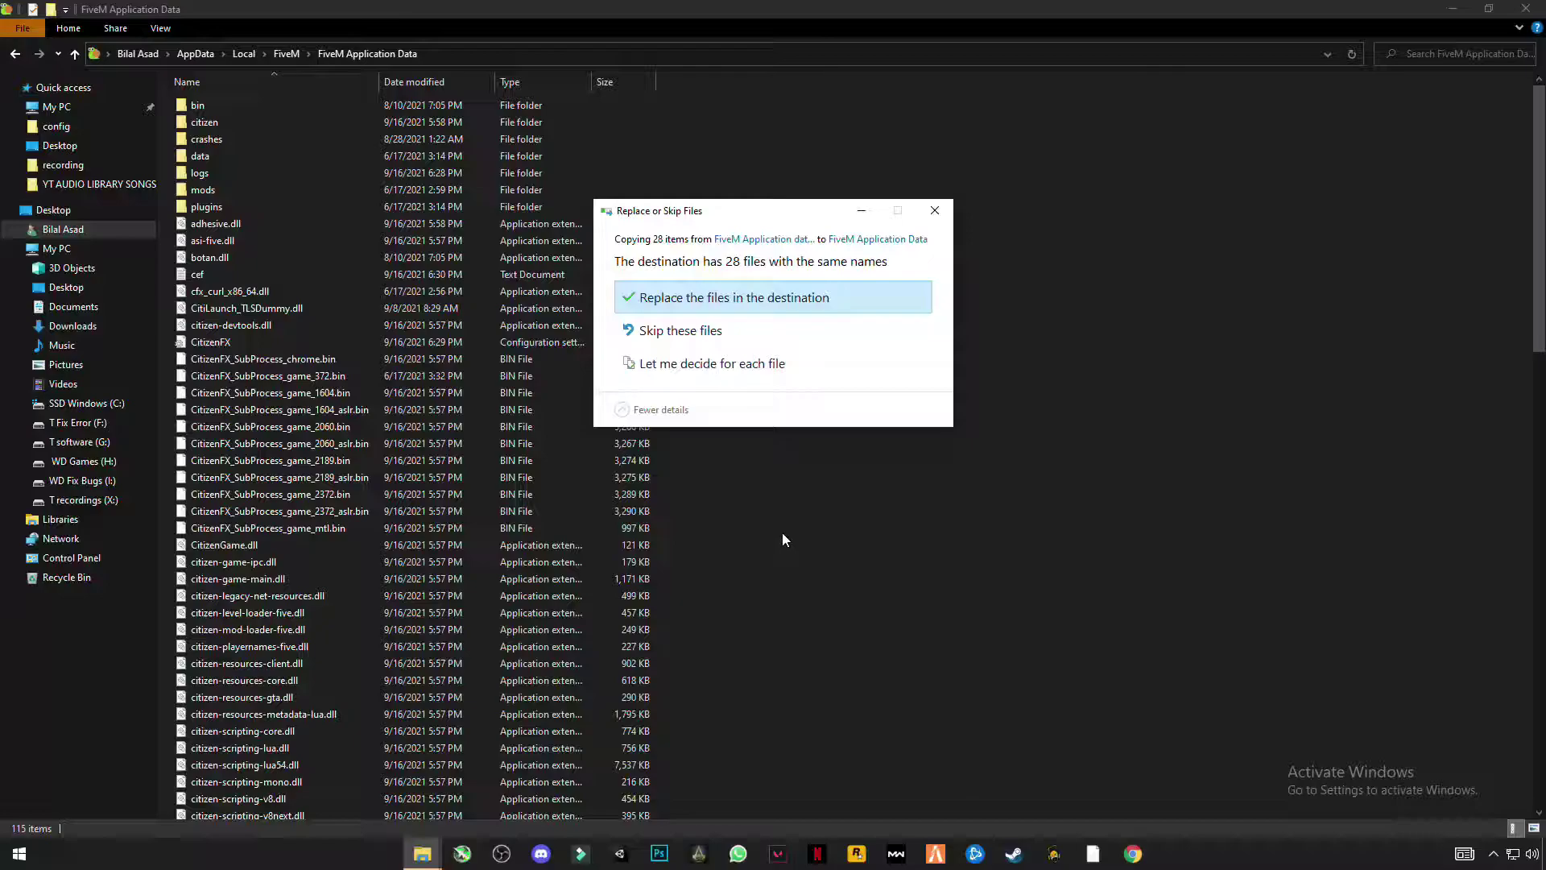
pyautogui.click(681, 300)
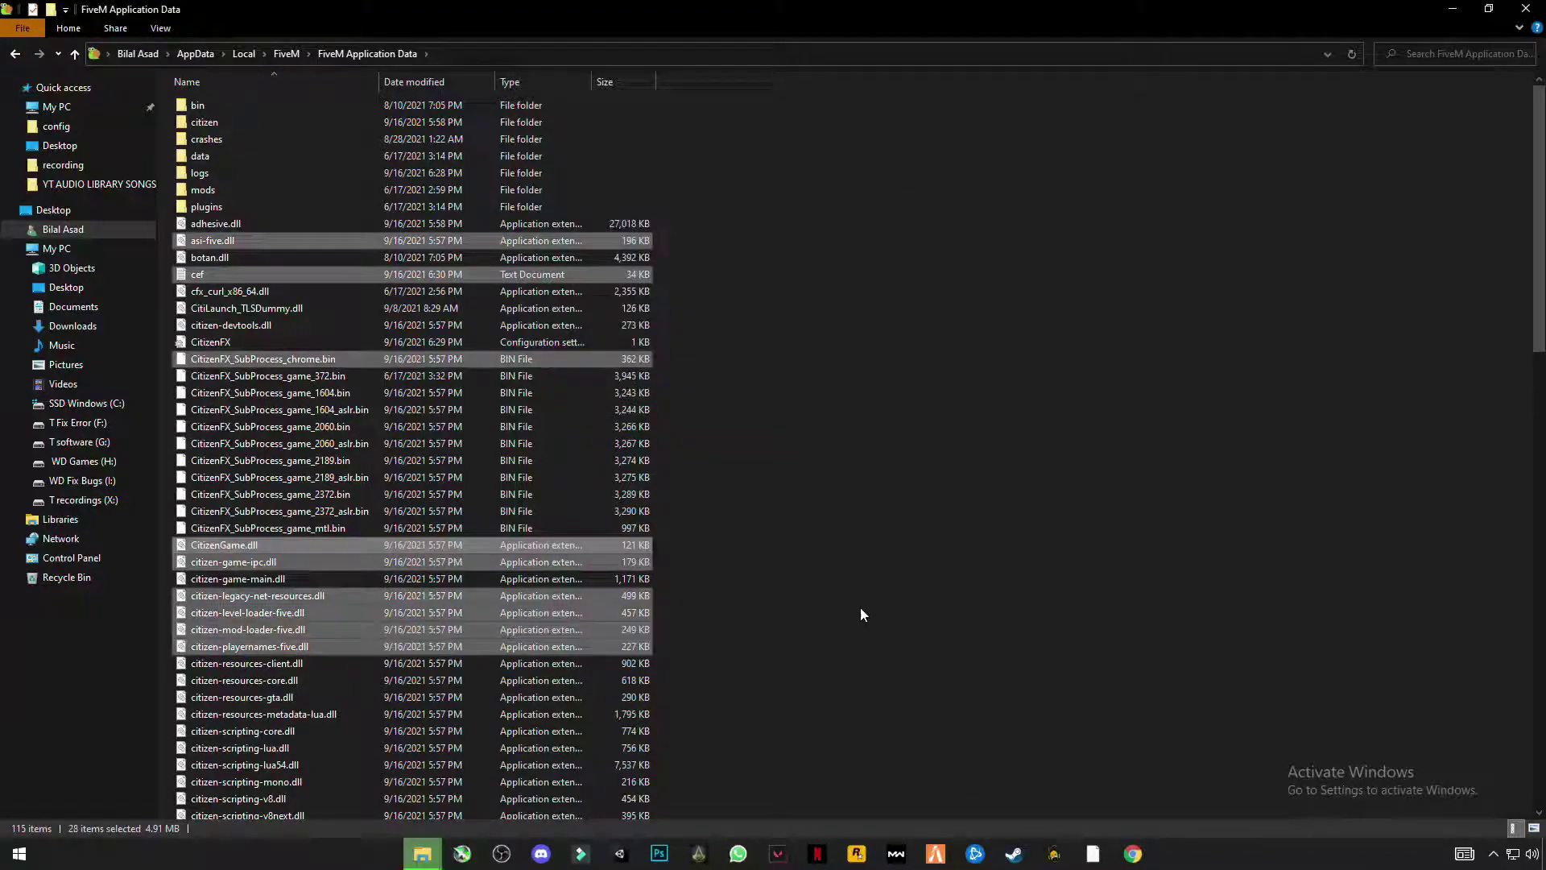
# Set FiveM.exe to Windows Vista (Service Pack 1) compatibility mode as administrator and apply.
pyautogui.click(19, 61)
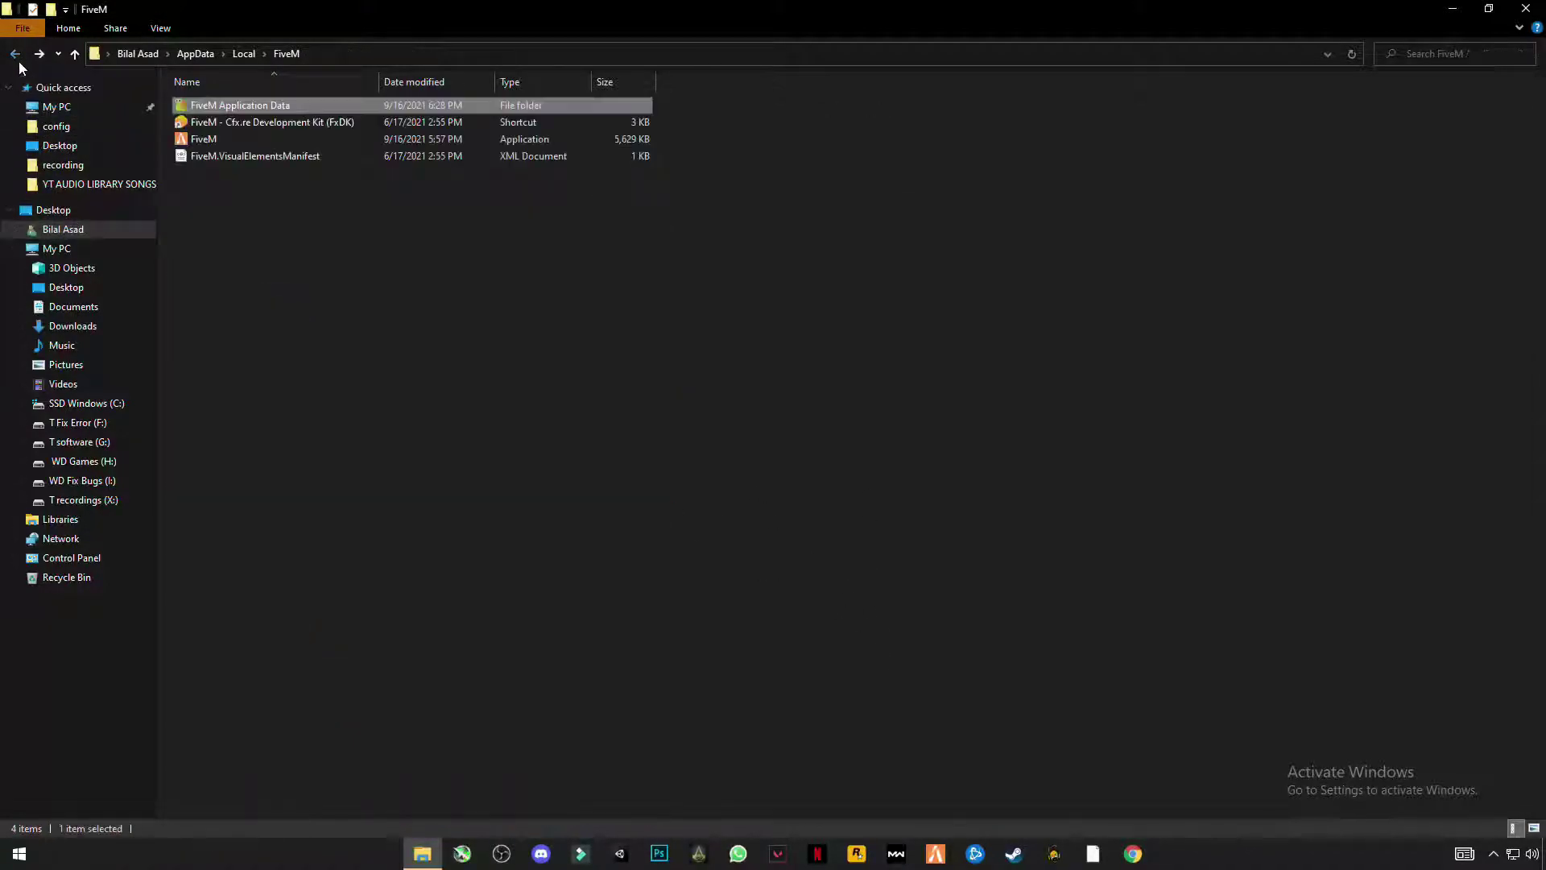
pyautogui.click(207, 145)
pyautogui.rightClick(205, 142)
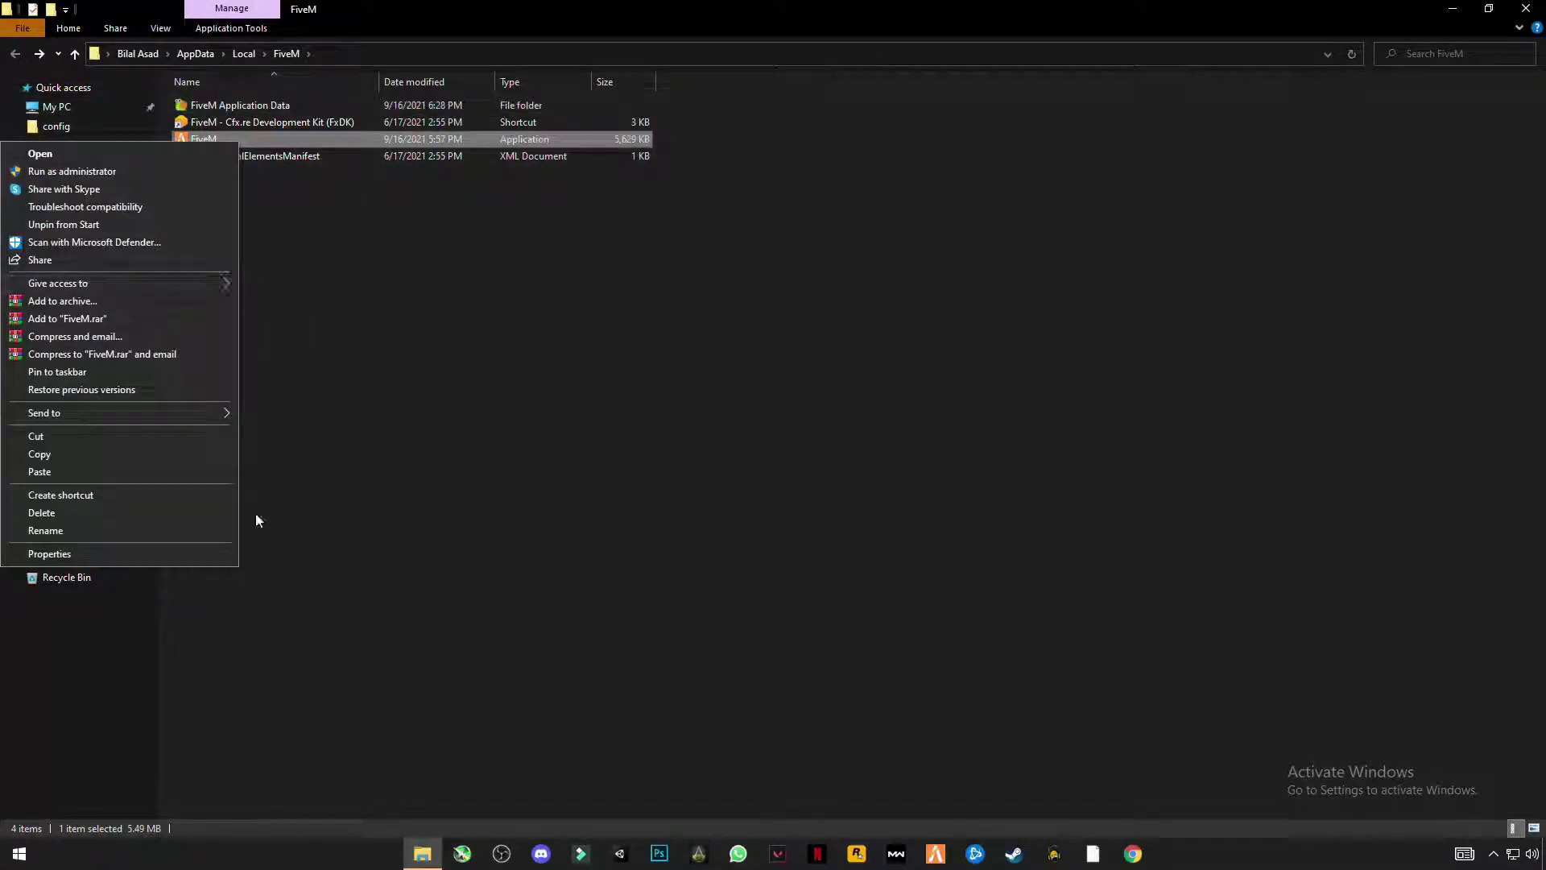
pyautogui.click(100, 551)
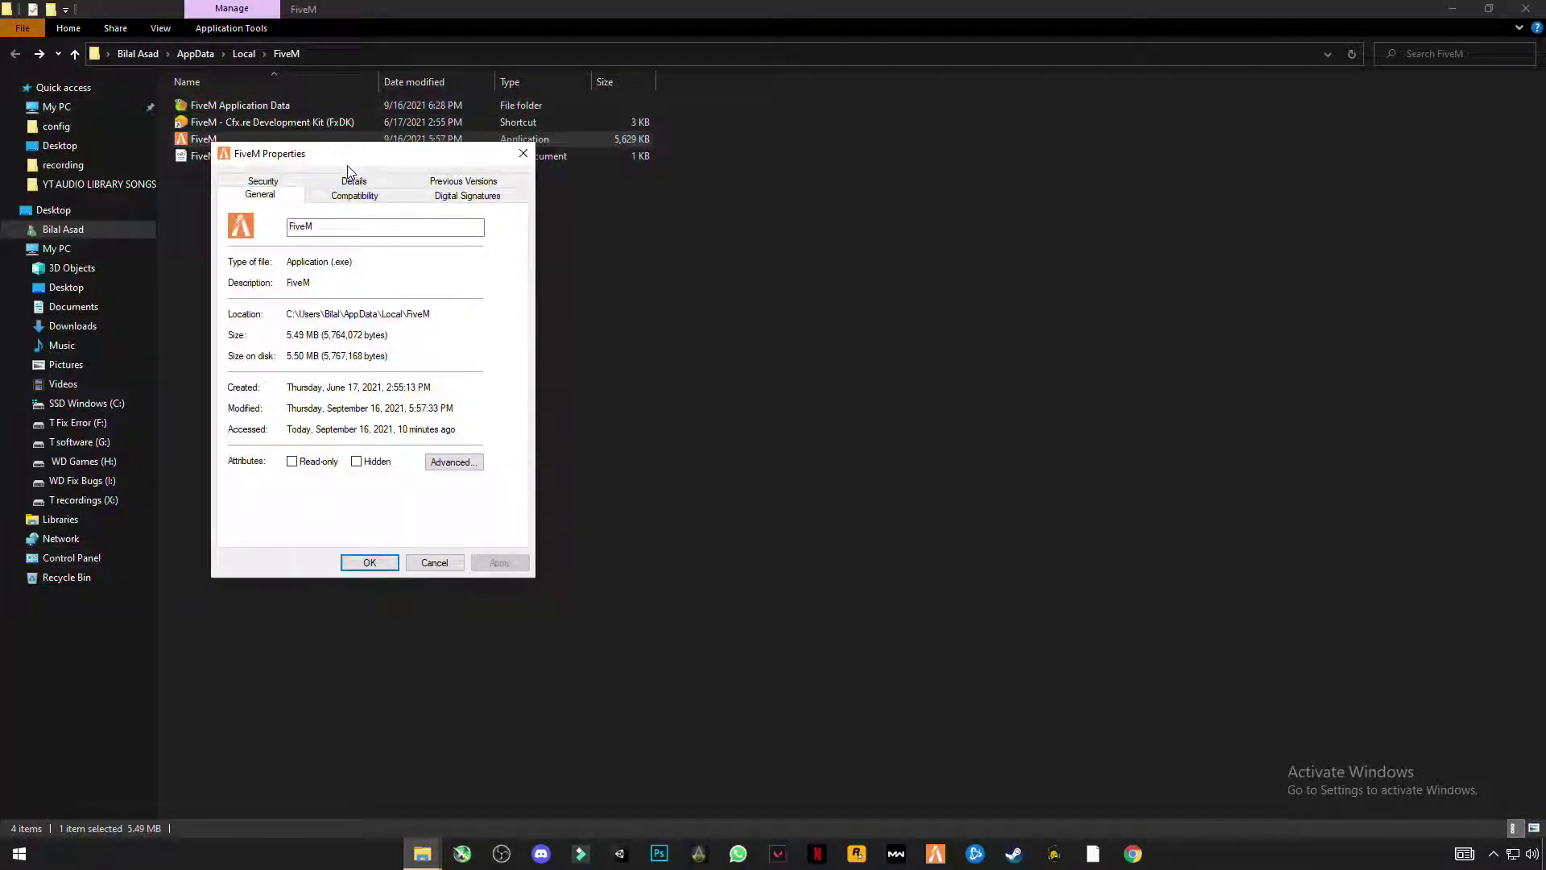
pyautogui.click(354, 197)
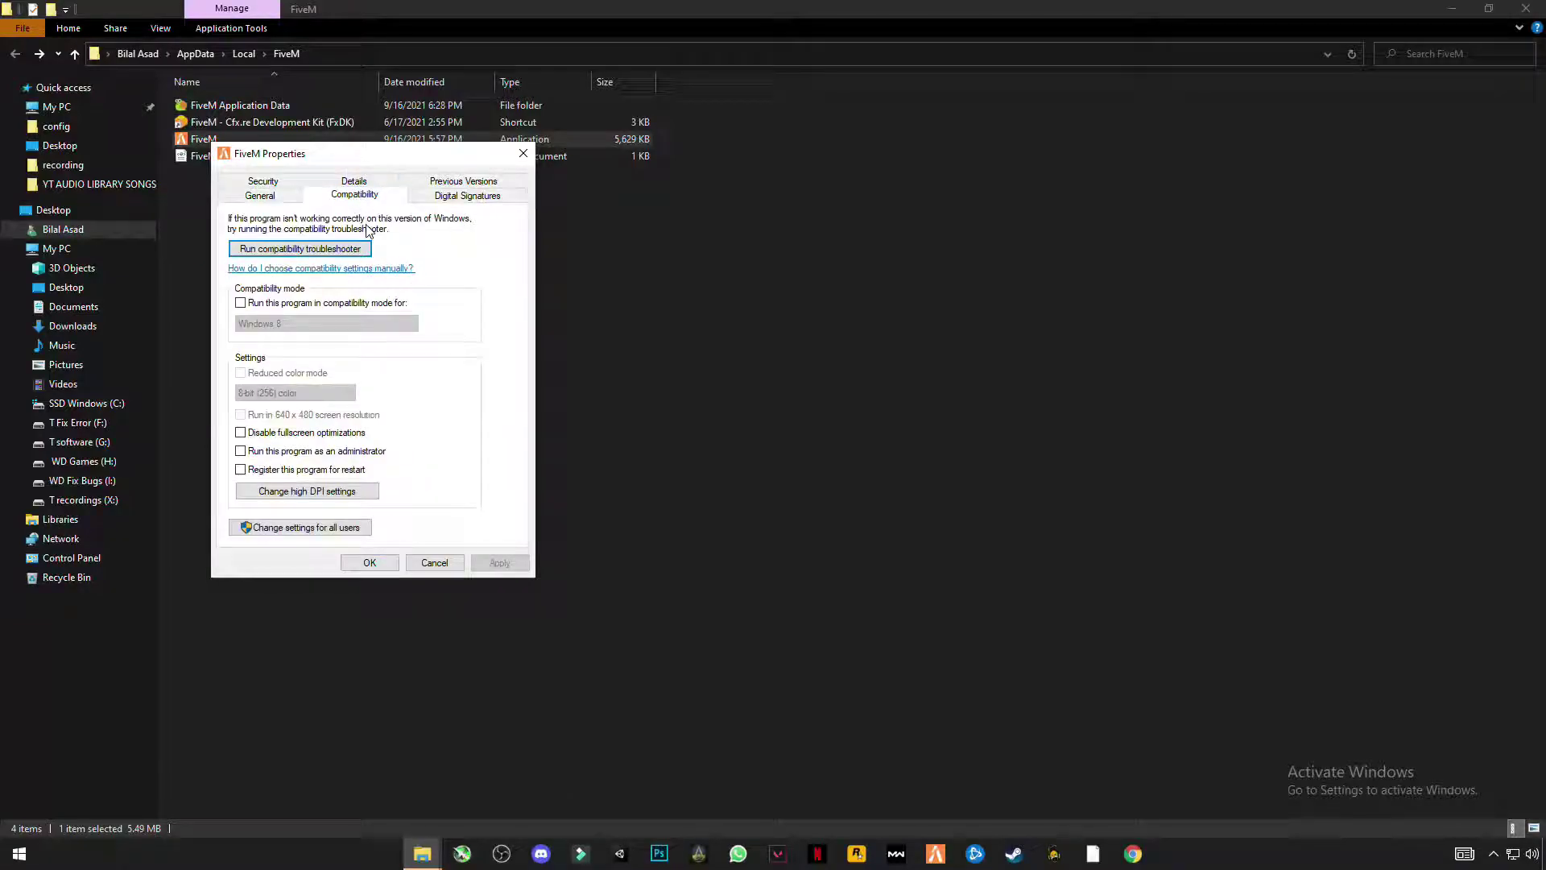
pyautogui.click(241, 304)
pyautogui.click(296, 324)
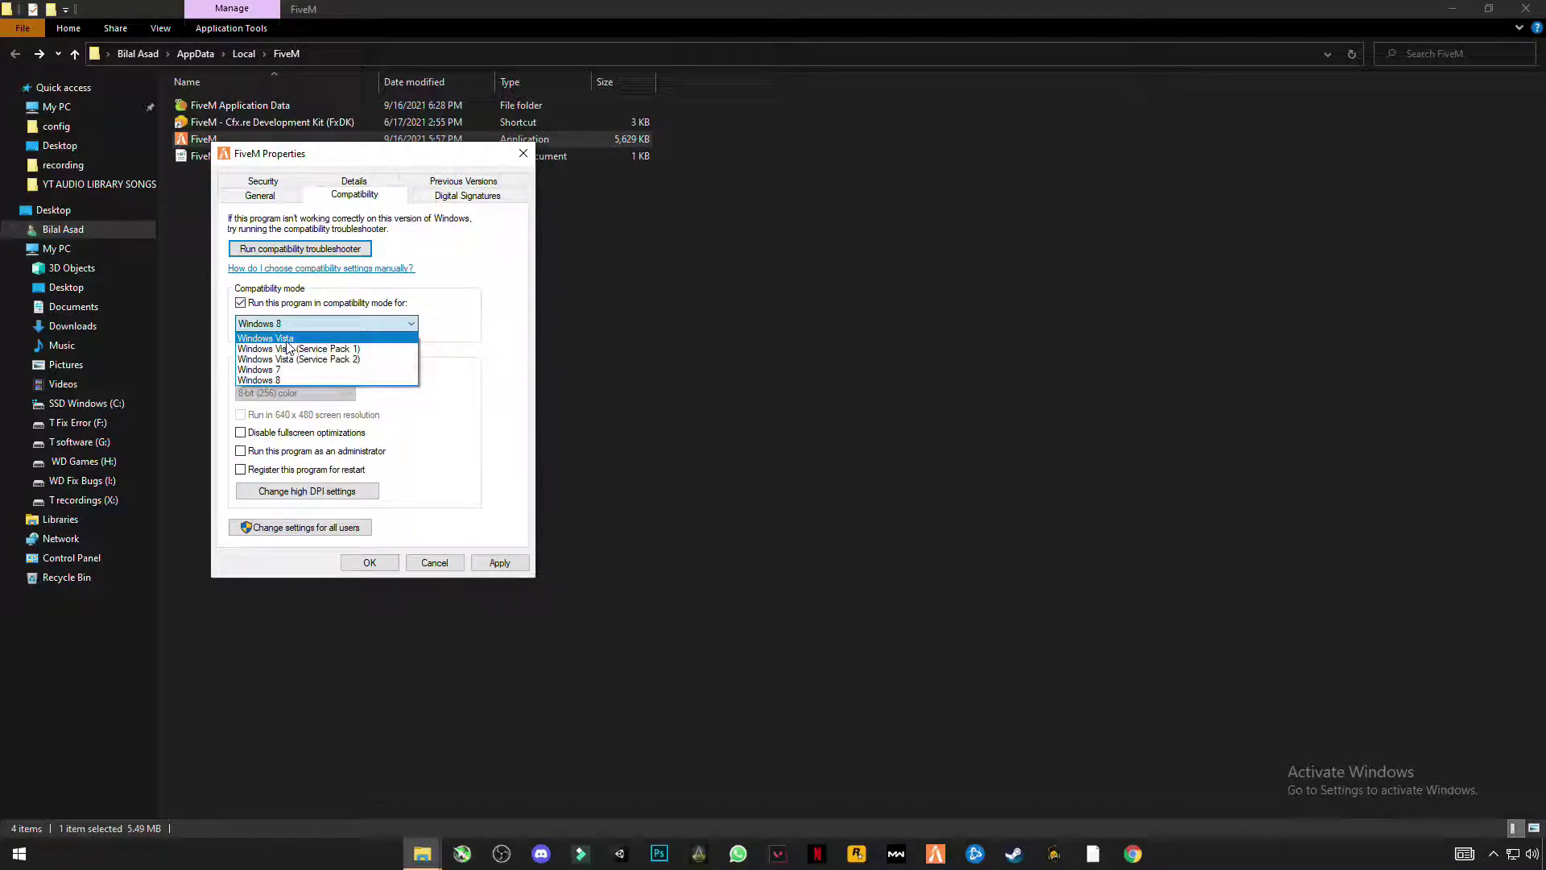
pyautogui.click(333, 350)
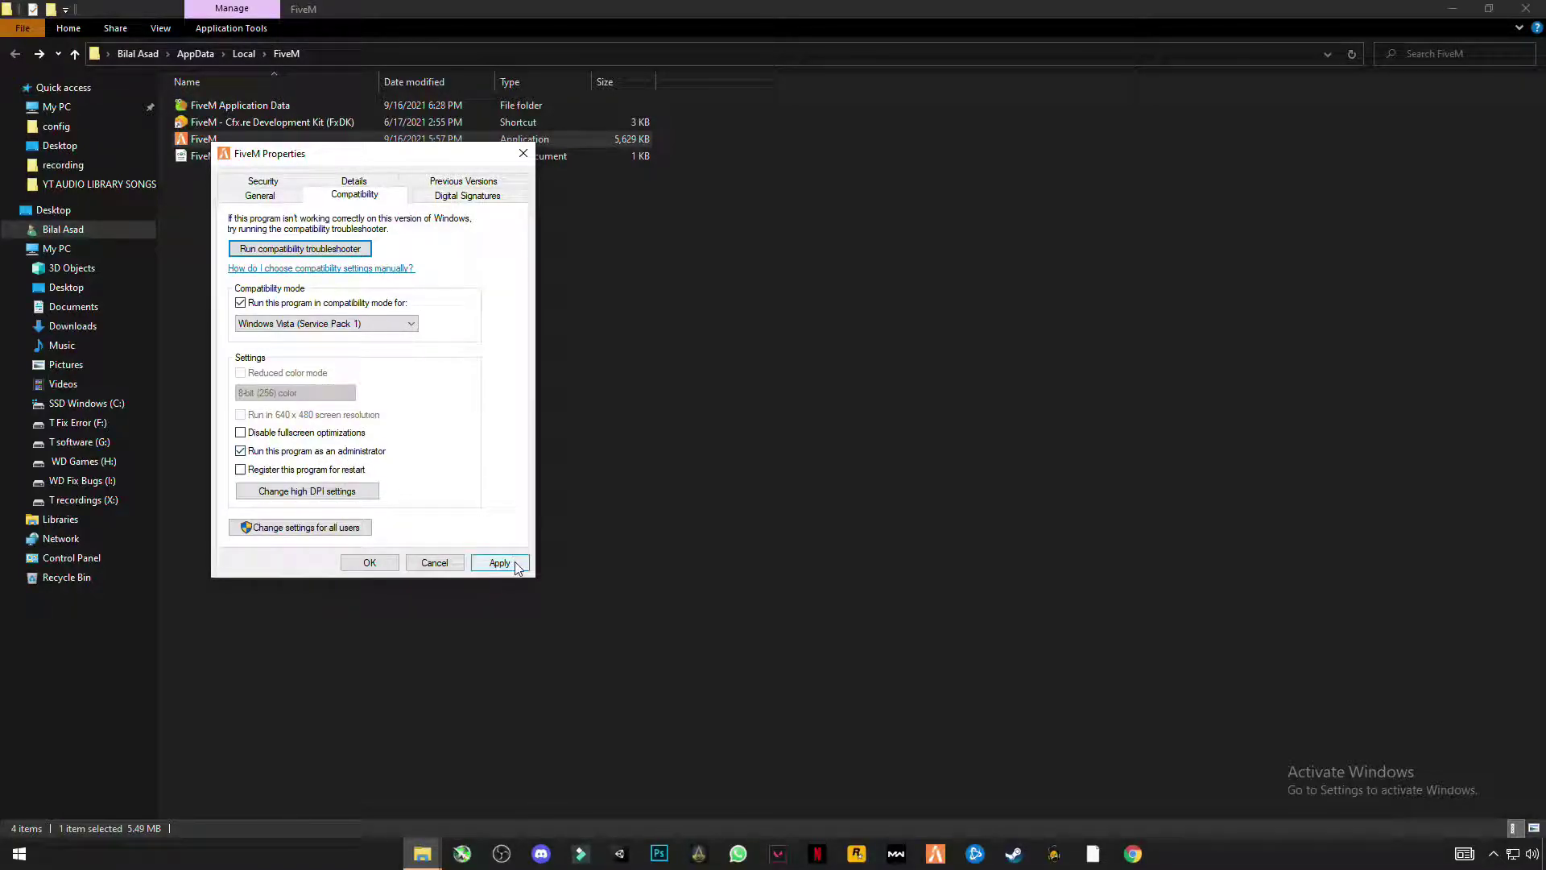
pyautogui.click(370, 563)
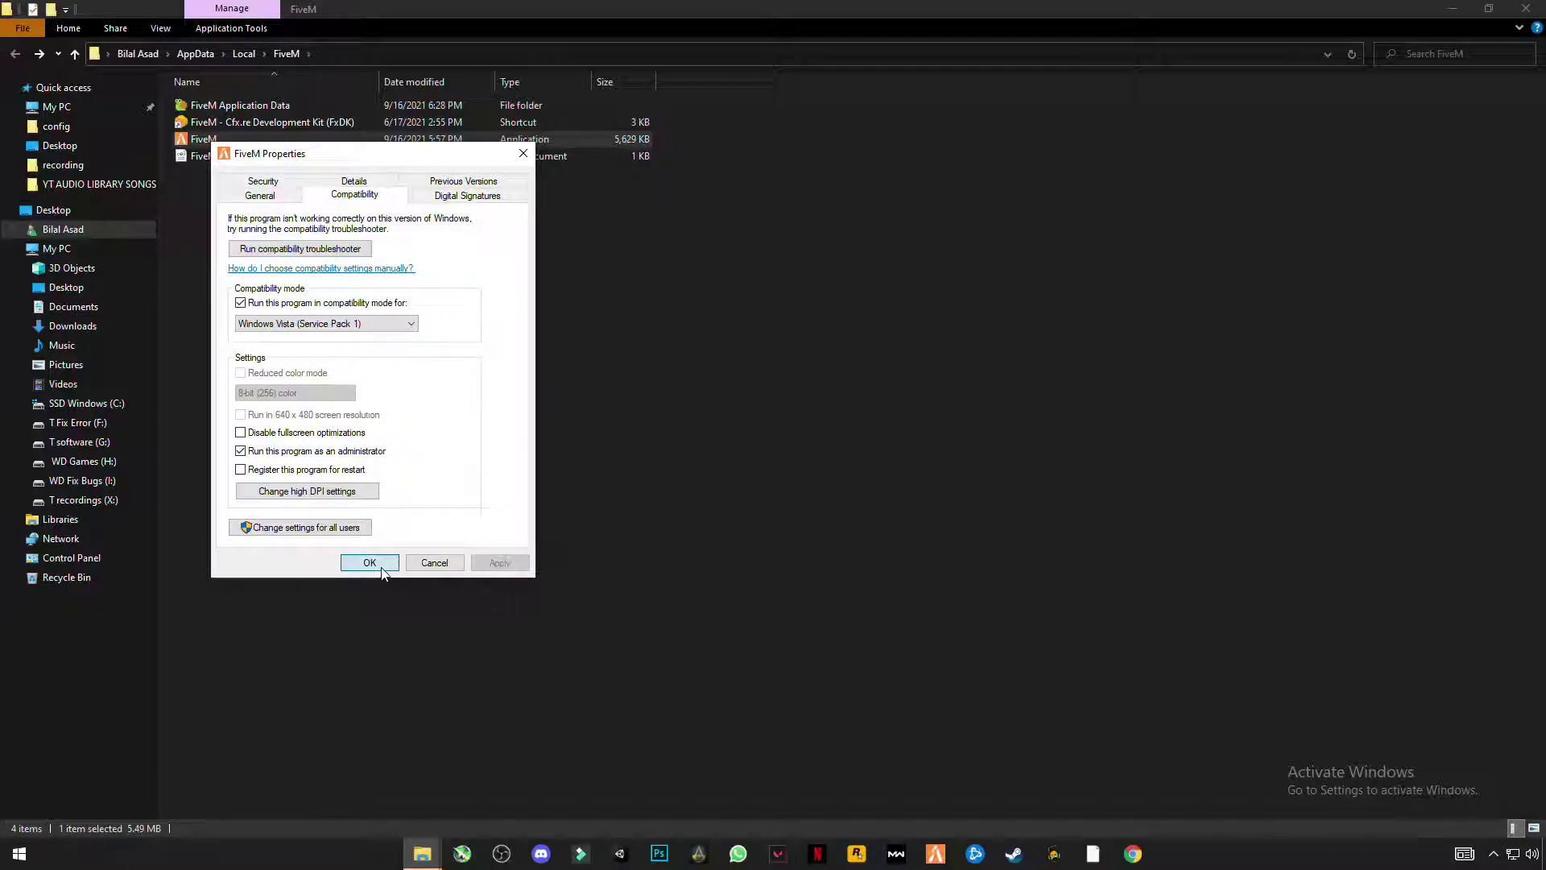
pyautogui.click(1526, 8)
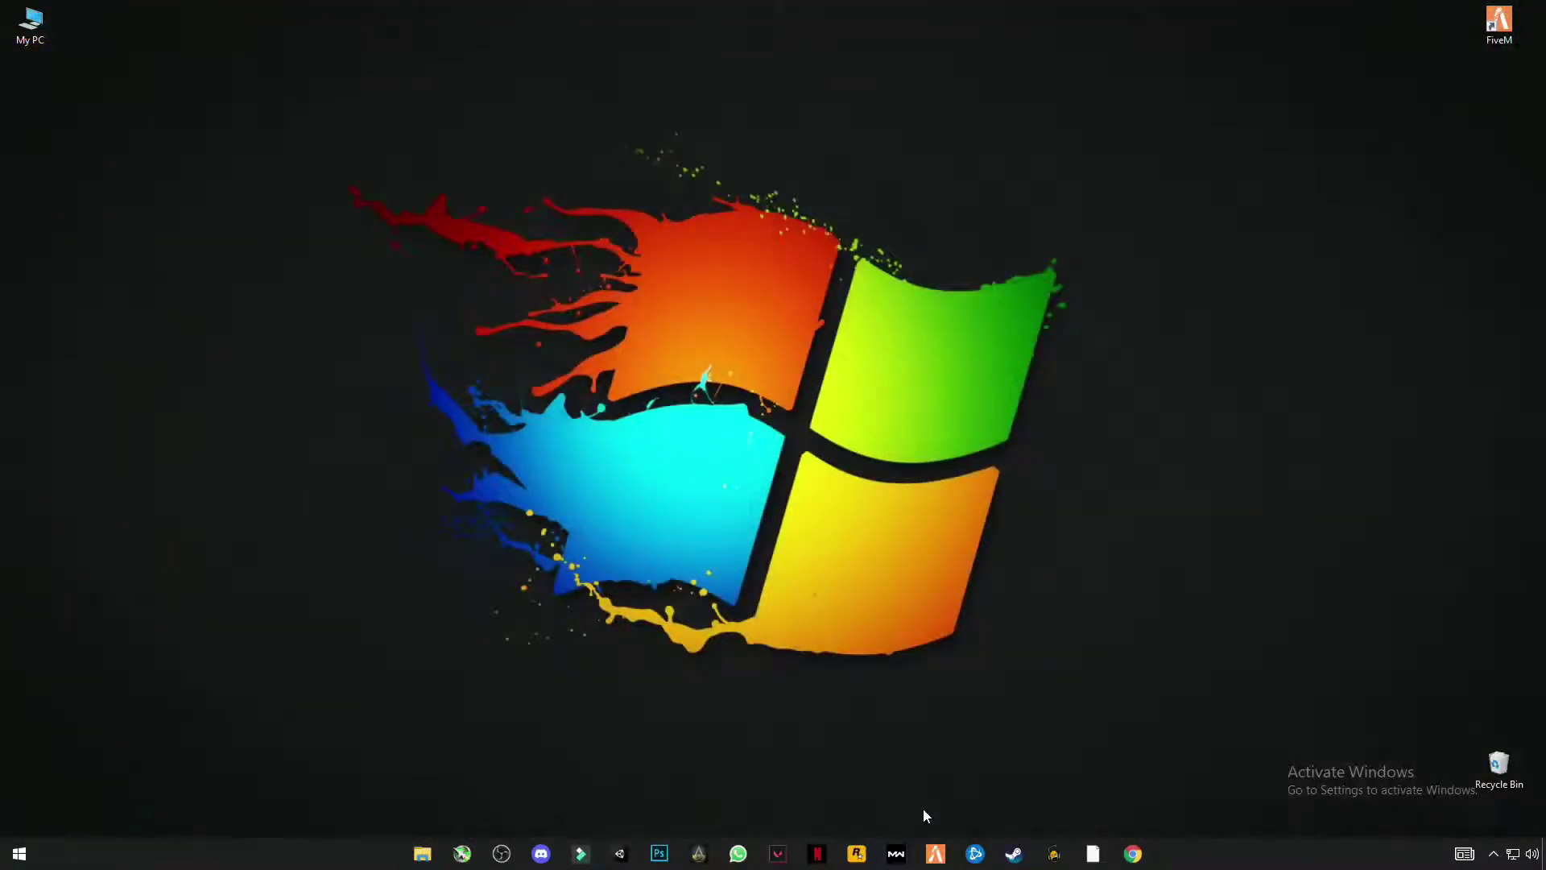